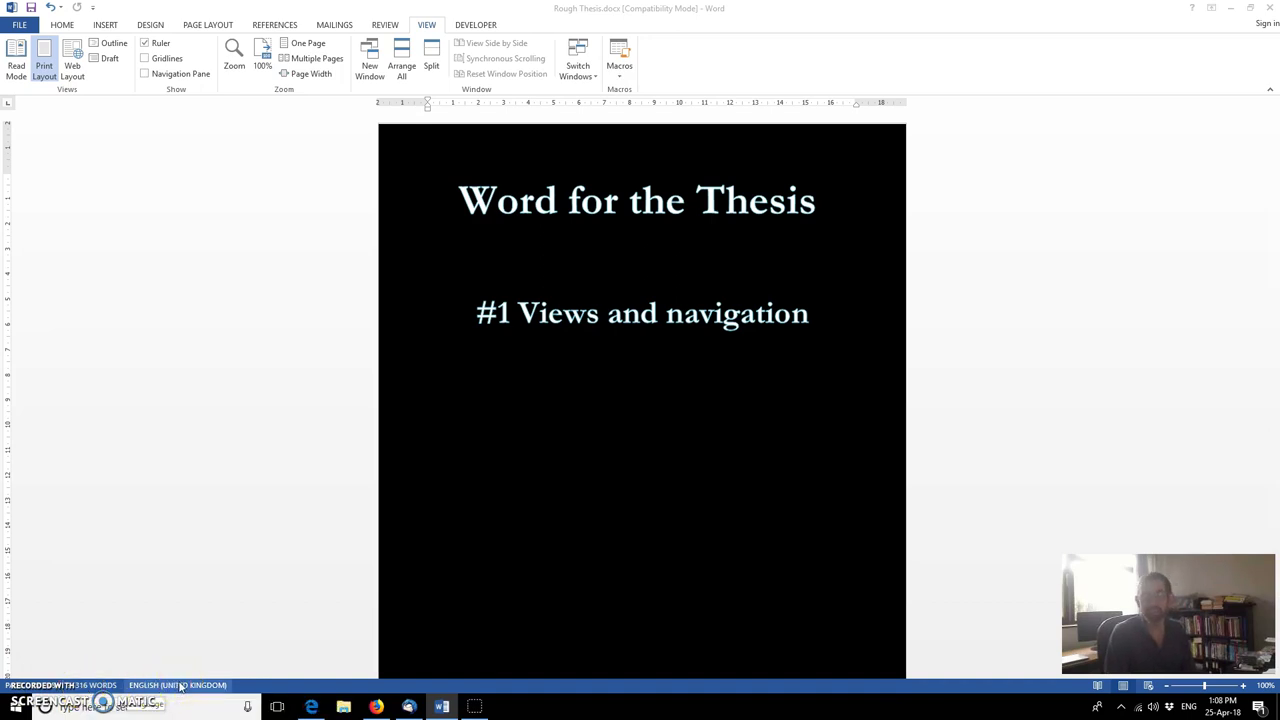
# Step: Bring up the Customize Status Bar menu listing Page Number, Line Number and Word Count
pyautogui.click(233, 680)
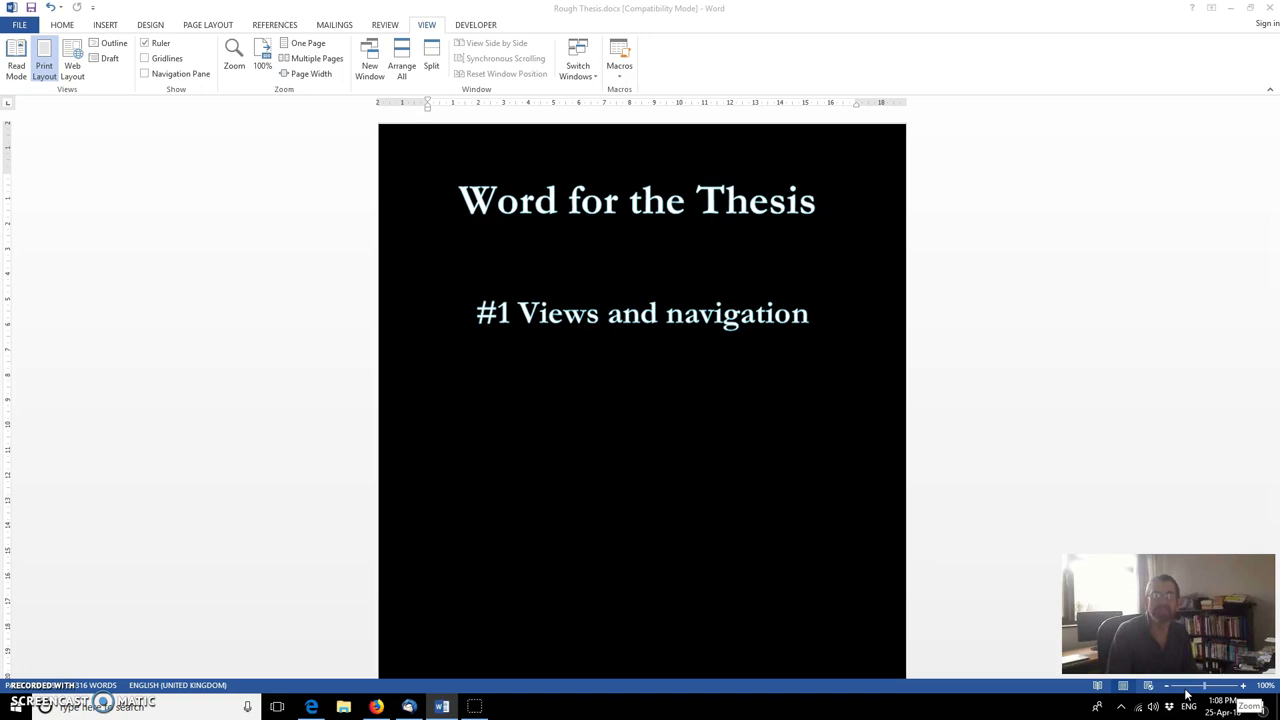
pyautogui.rightClick(763, 689)
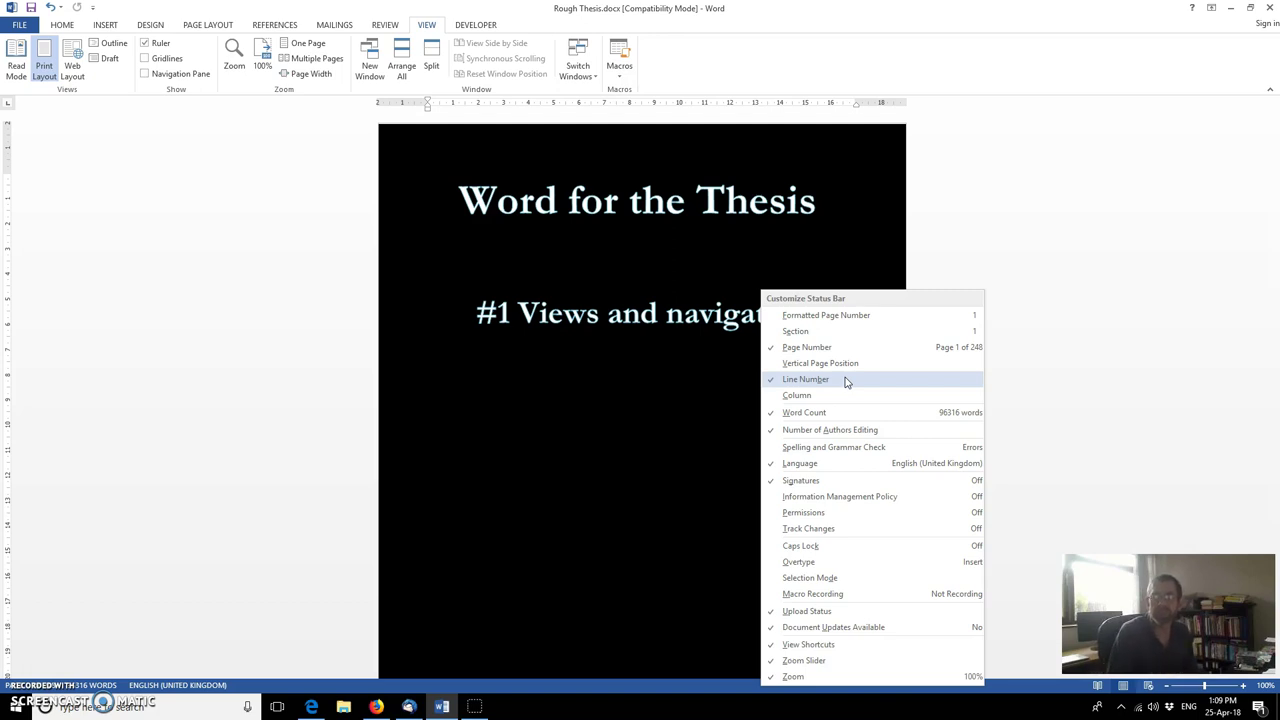
# Step: Dismiss the Customize Status Bar menu without changing any of its checked items
pyautogui.click(907, 334)
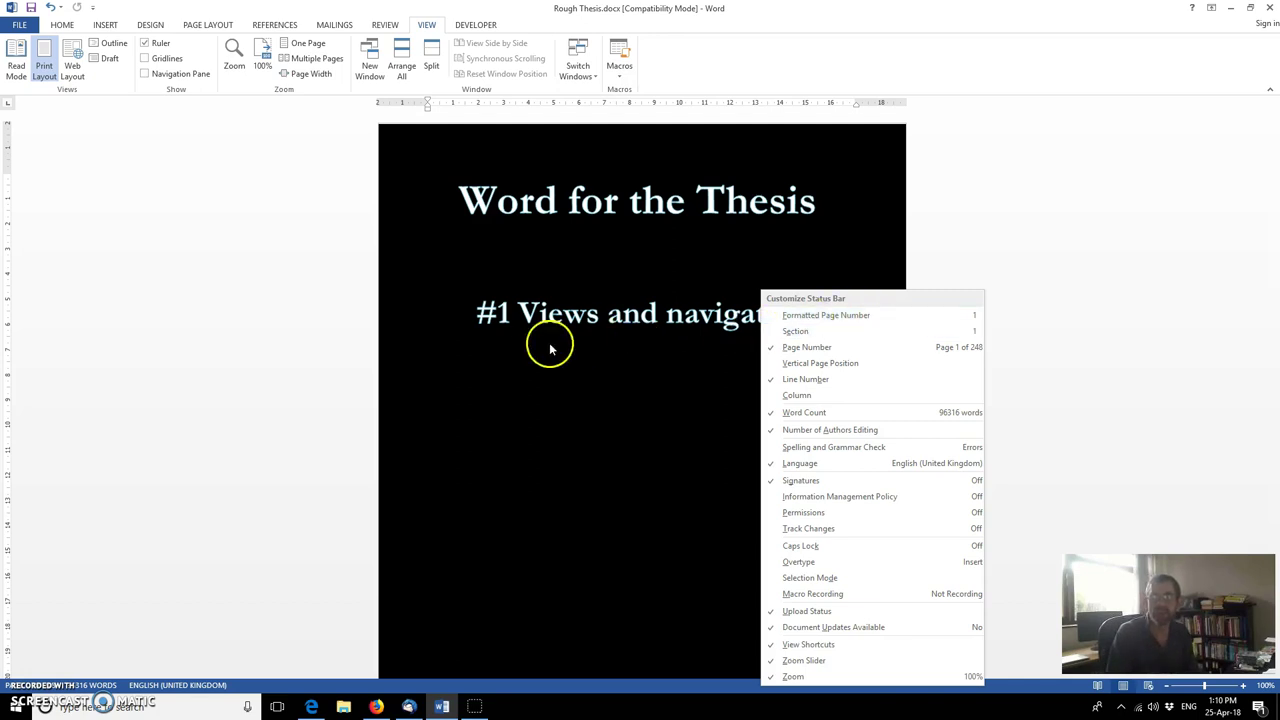
pyautogui.click(514, 680)
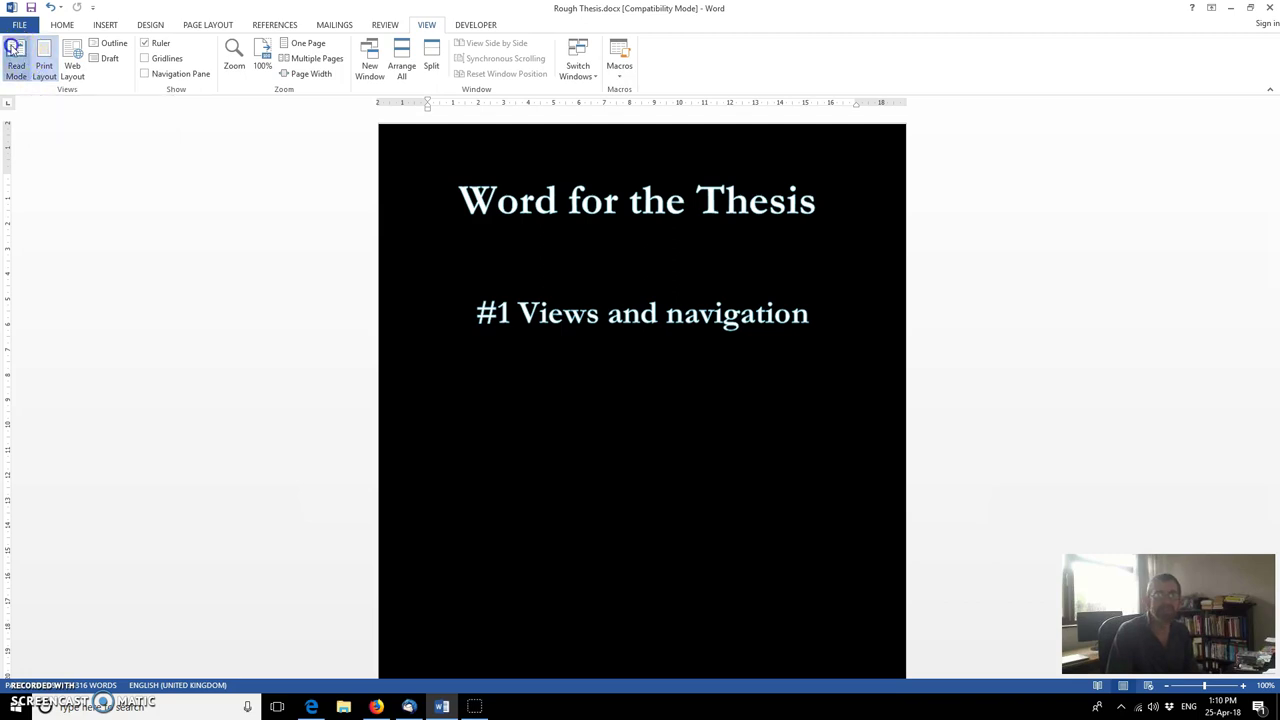
# Step: Page through Read Mode past the Foreword to the Table of Contents, then return to Print Layout
pyautogui.click(14, 52)
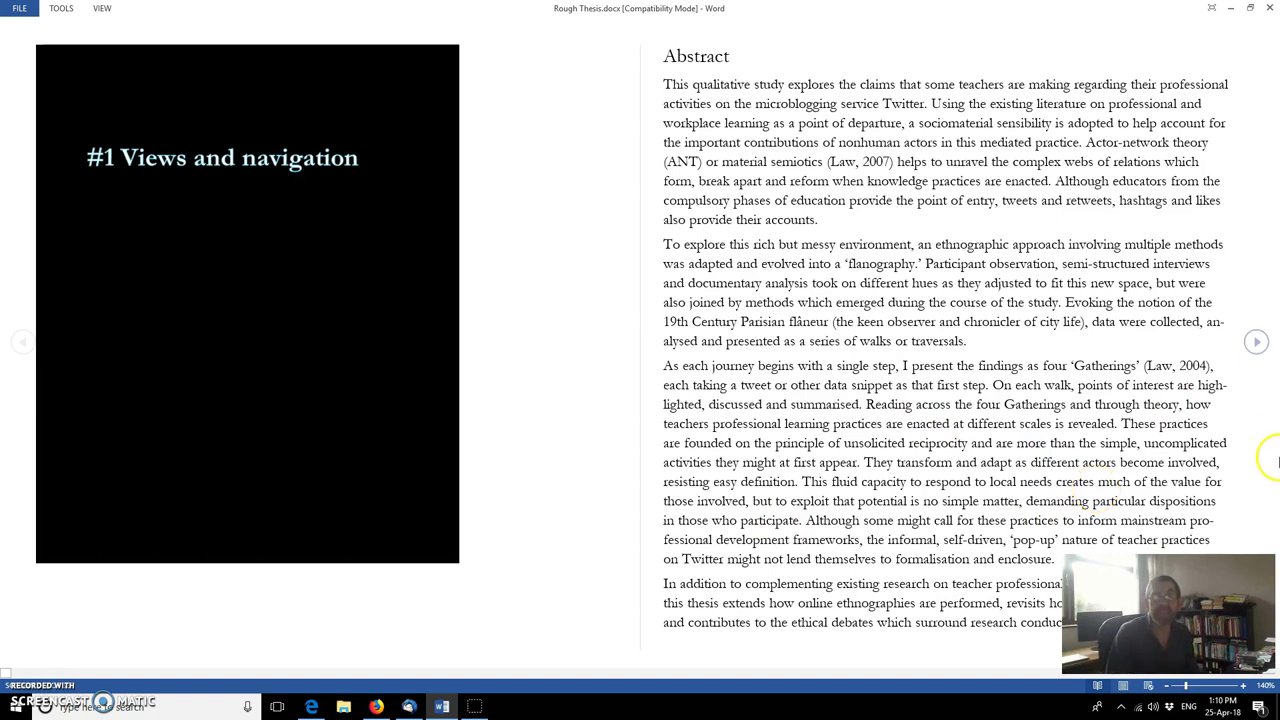
pyautogui.click(1256, 343)
pyautogui.click(1256, 343)
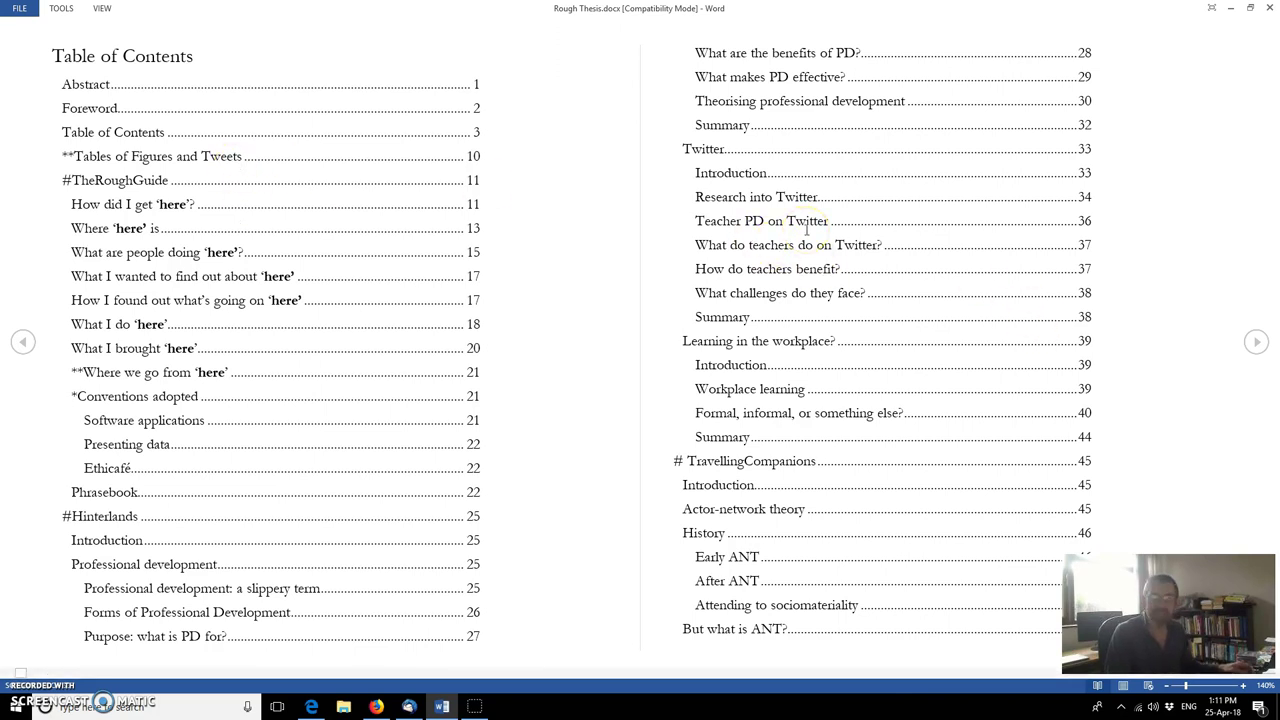
pyautogui.press('Escape')
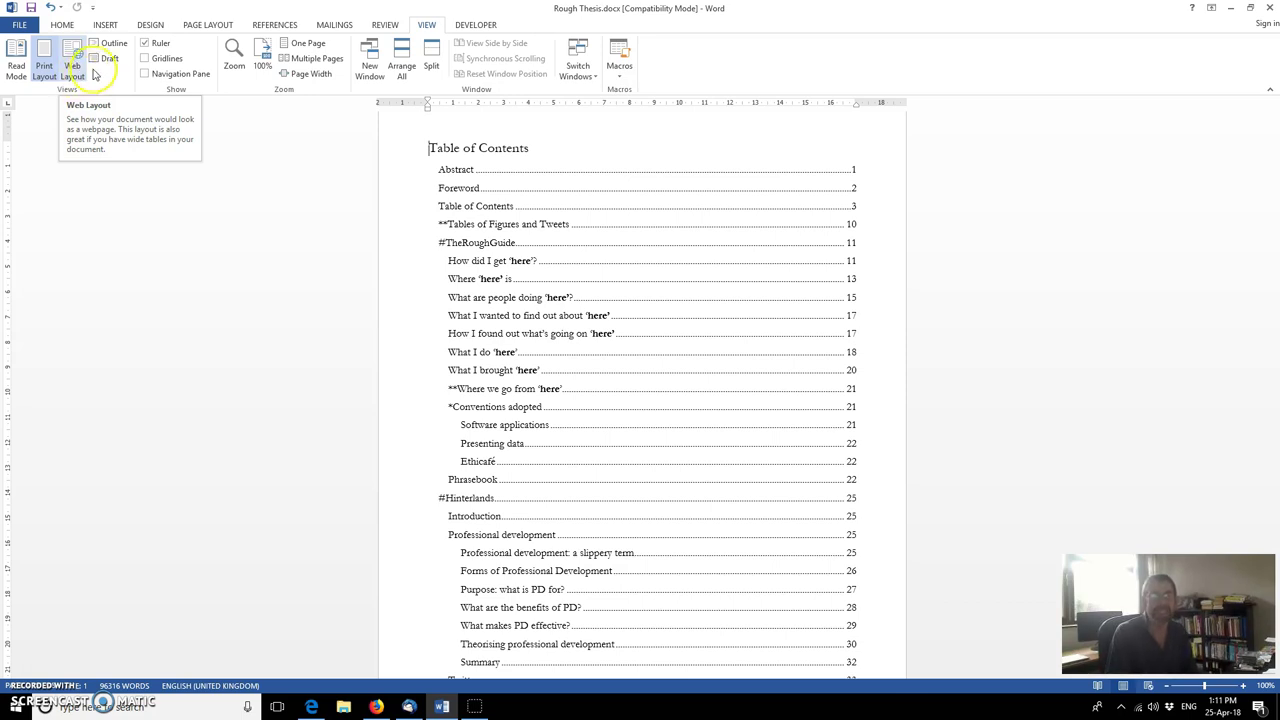
# Step: Switch the thesis to Outline view and scroll through the Abstract and Foreword outline items
pyautogui.click(72, 64)
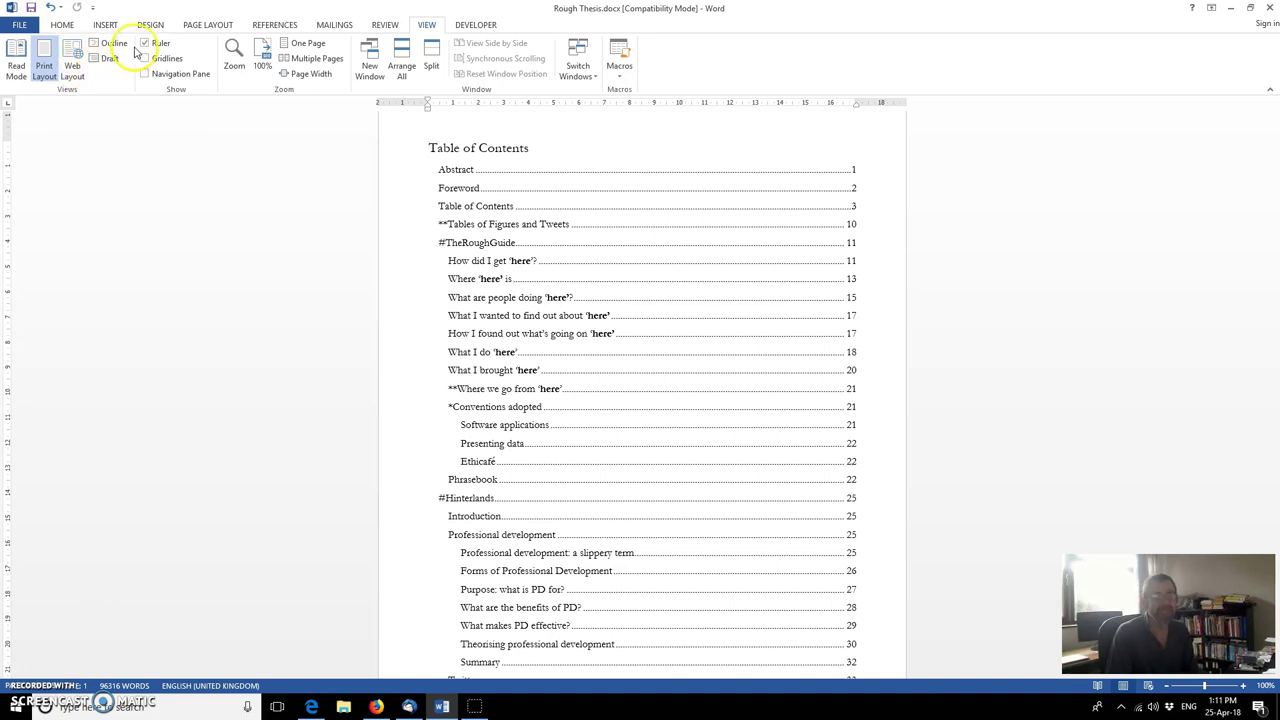
pyautogui.click(114, 45)
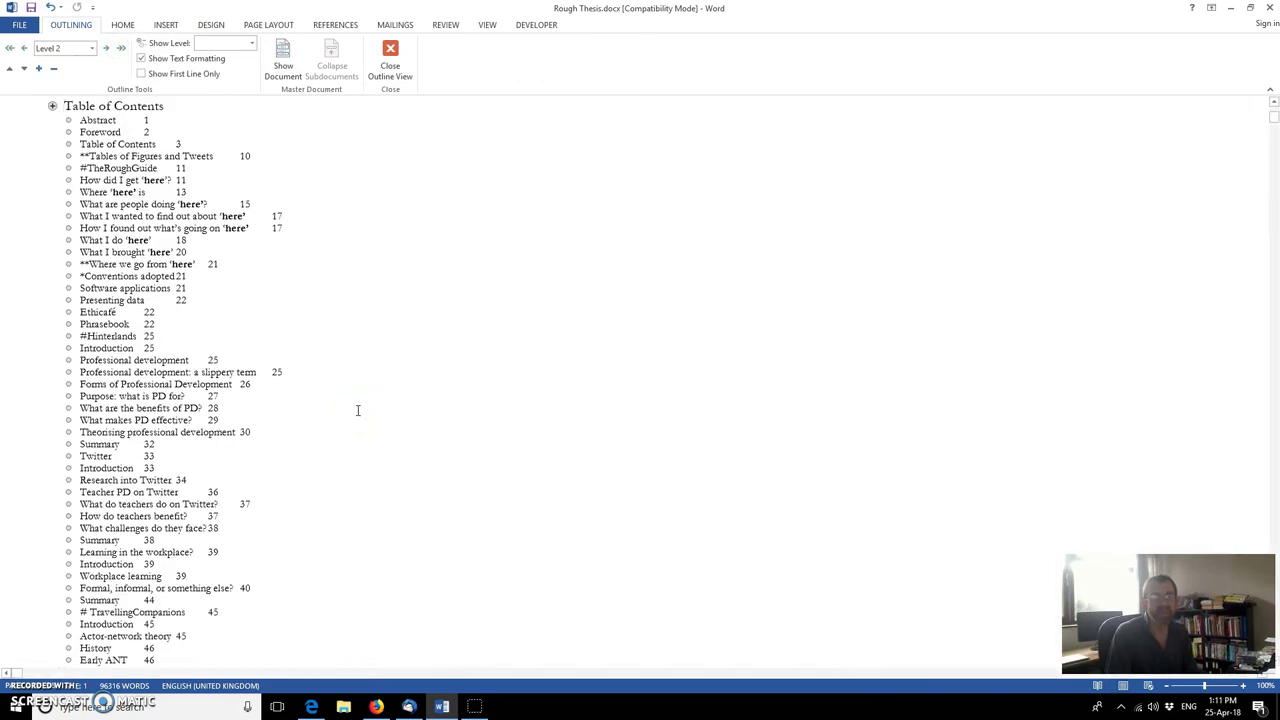
pyautogui.scroll(-4, 142, 380)
pyautogui.scroll(-1, 142, 380)
pyautogui.scroll(10, 142, 380)
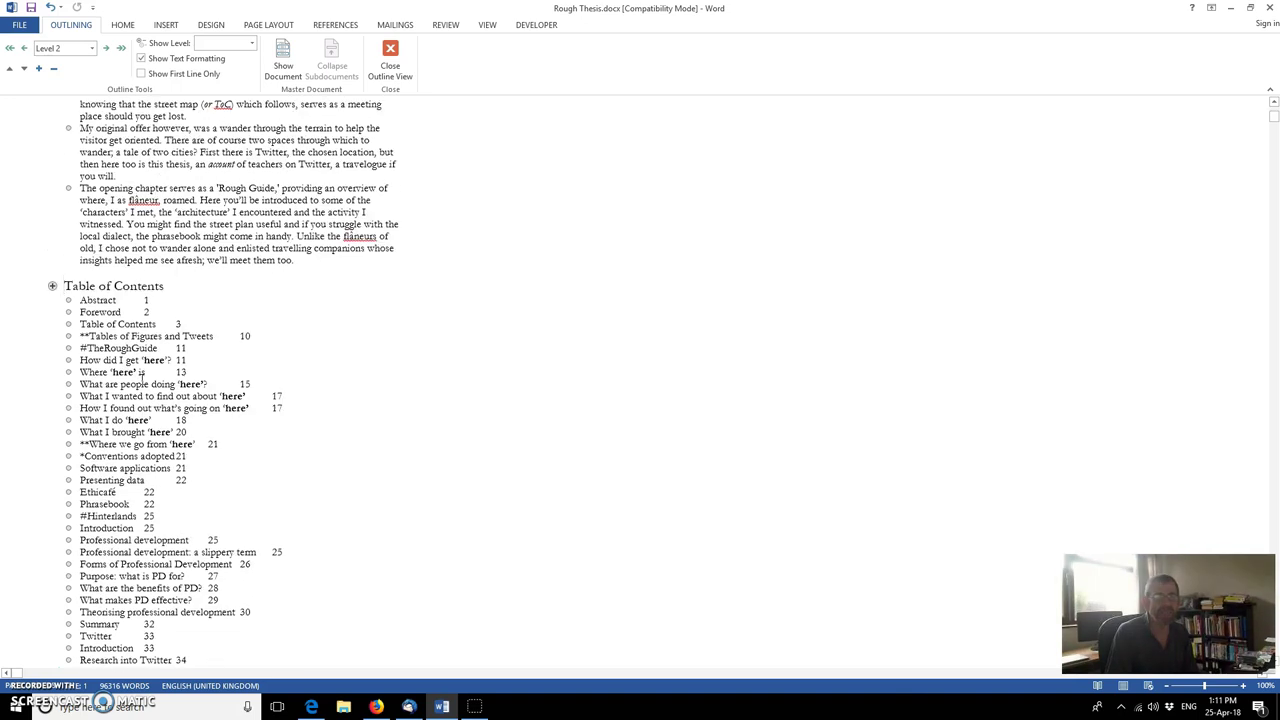
pyautogui.scroll(4, 142, 375)
pyautogui.scroll(20, 142, 378)
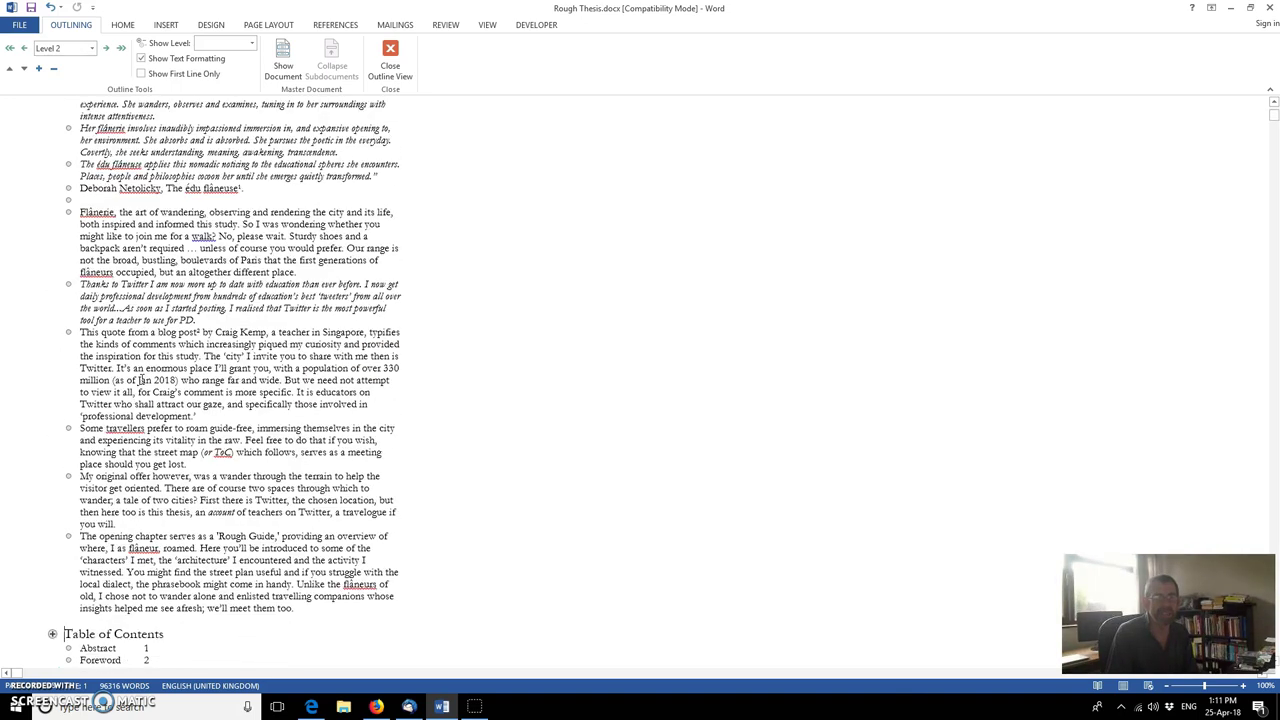
pyautogui.scroll(1, 142, 378)
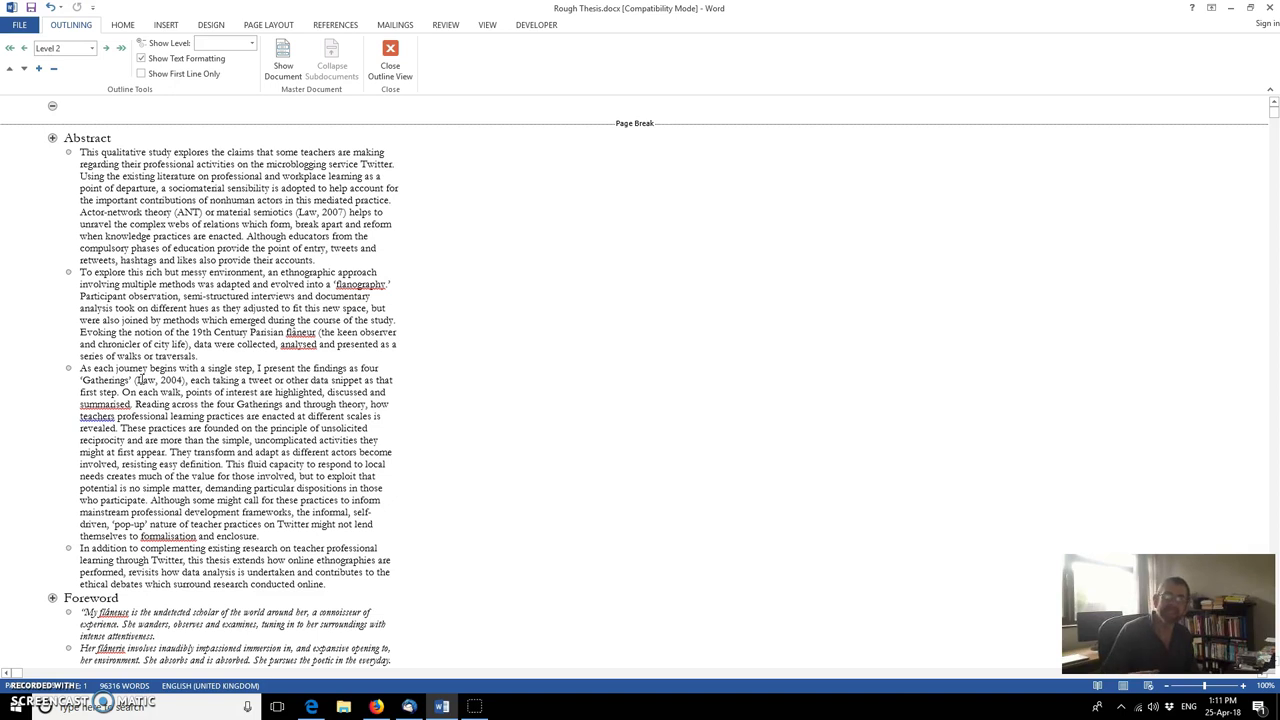
# Step: Limit the outline to Level 2 headings and put the cursor in the #Gatherings2 heading
pyautogui.click(252, 46)
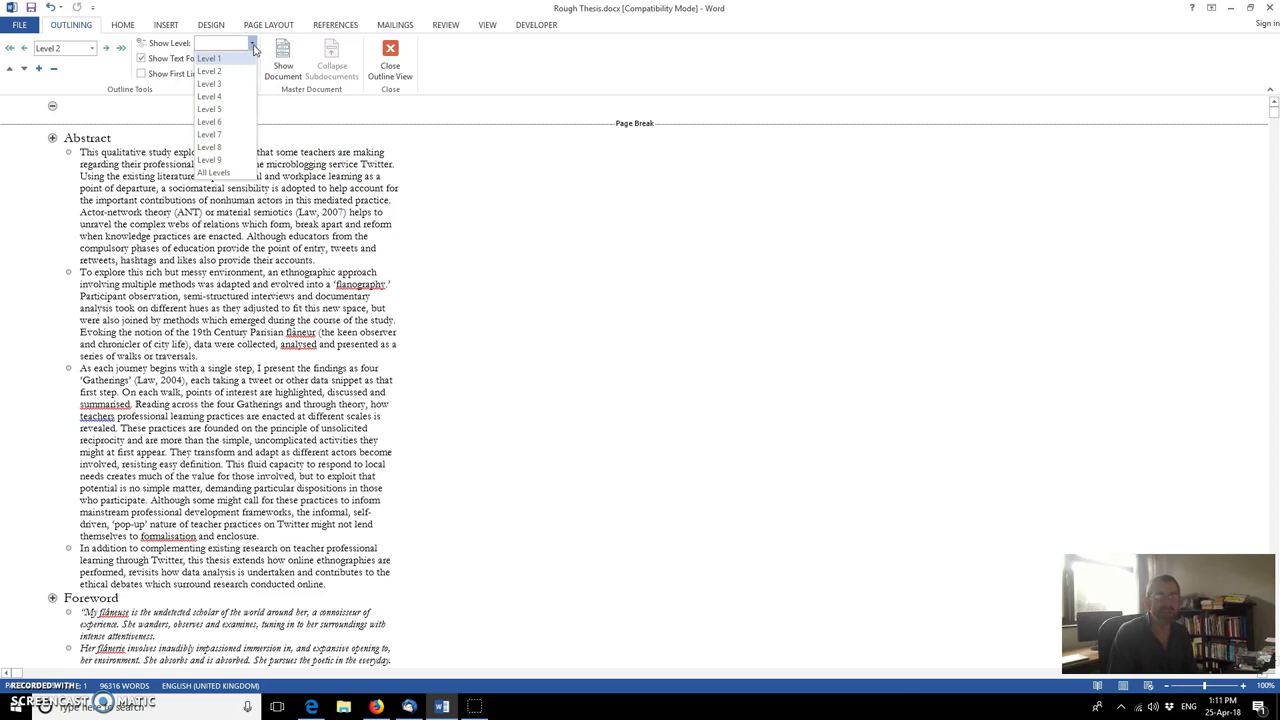
pyautogui.click(240, 72)
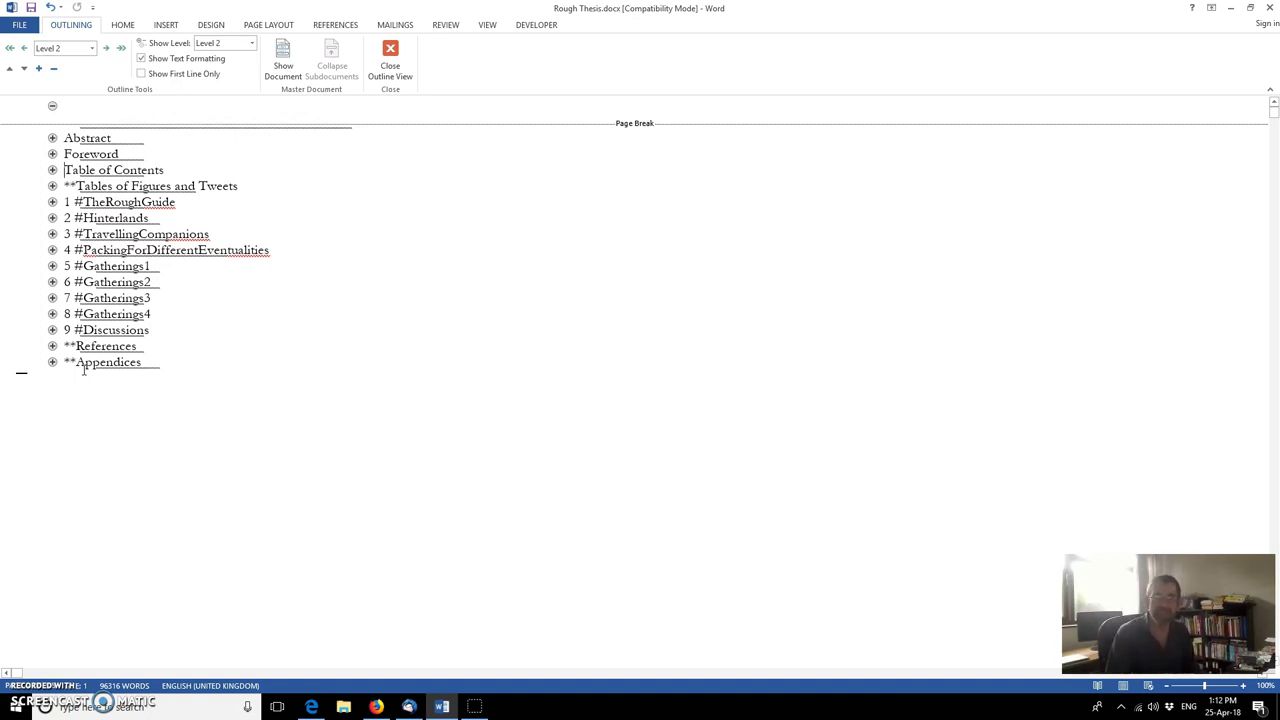
pyautogui.click(155, 283)
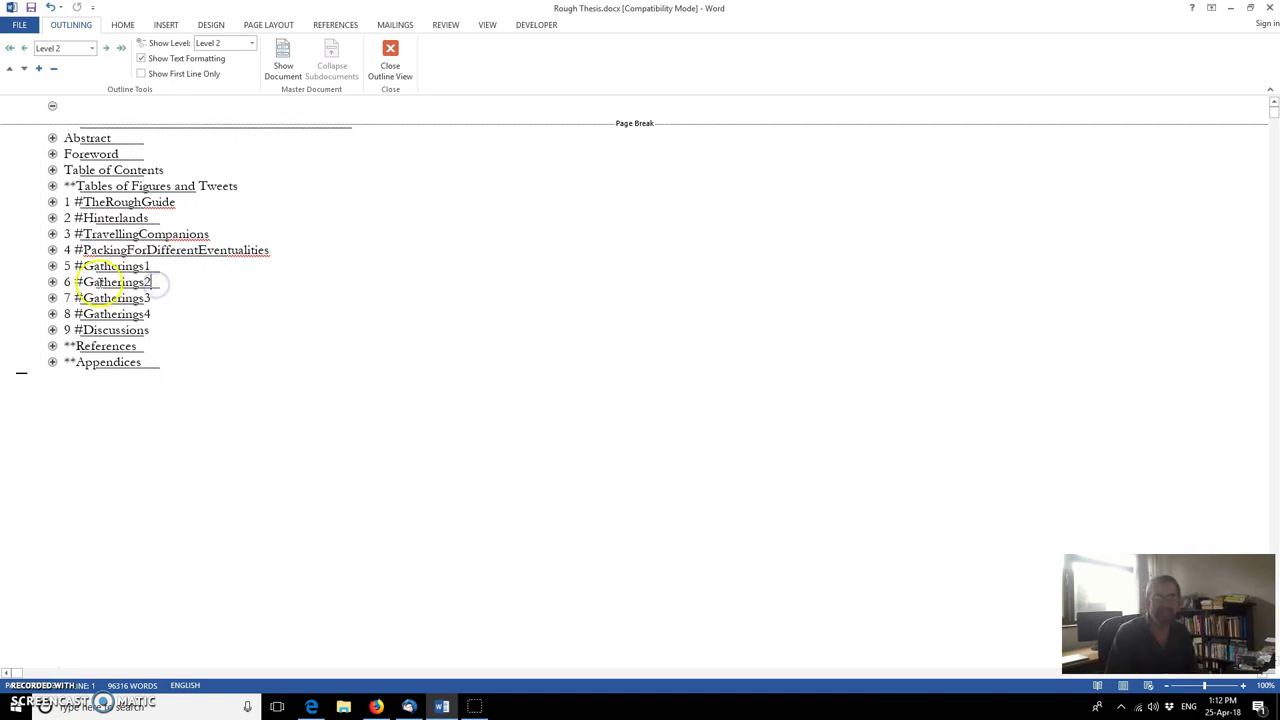
pyautogui.click(9, 70)
pyautogui.click(9, 72)
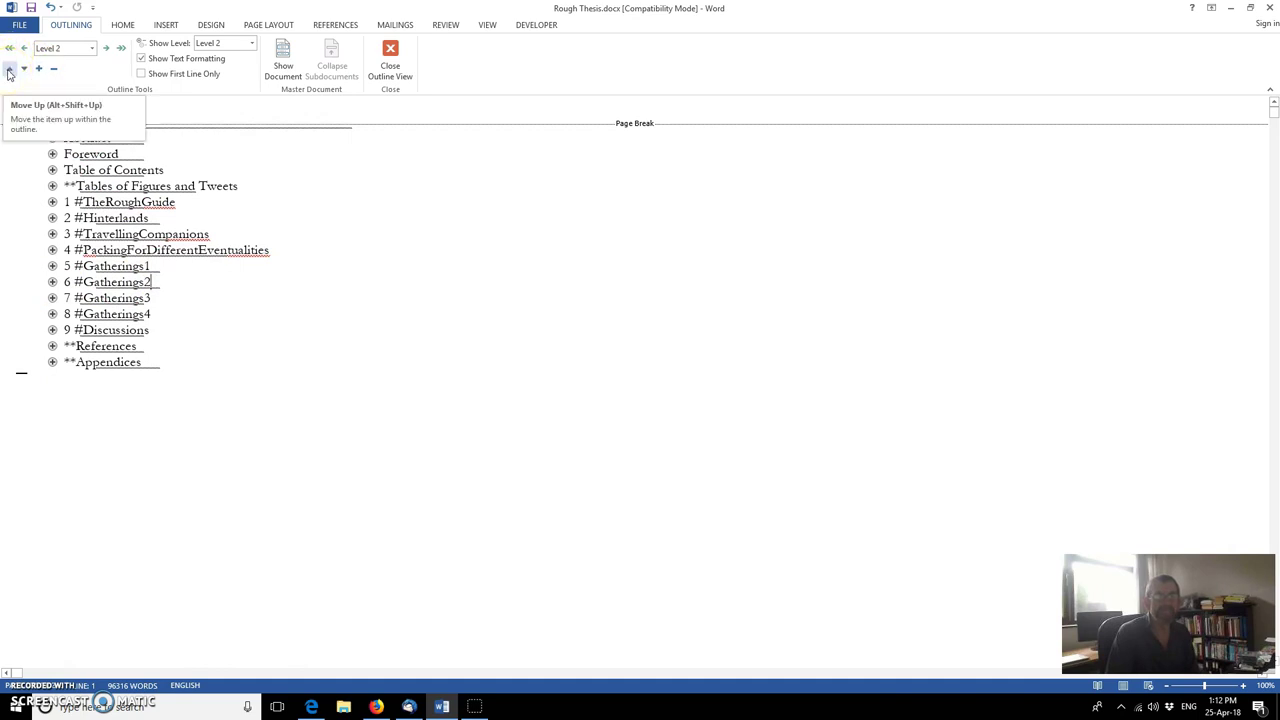
pyautogui.click(9, 70)
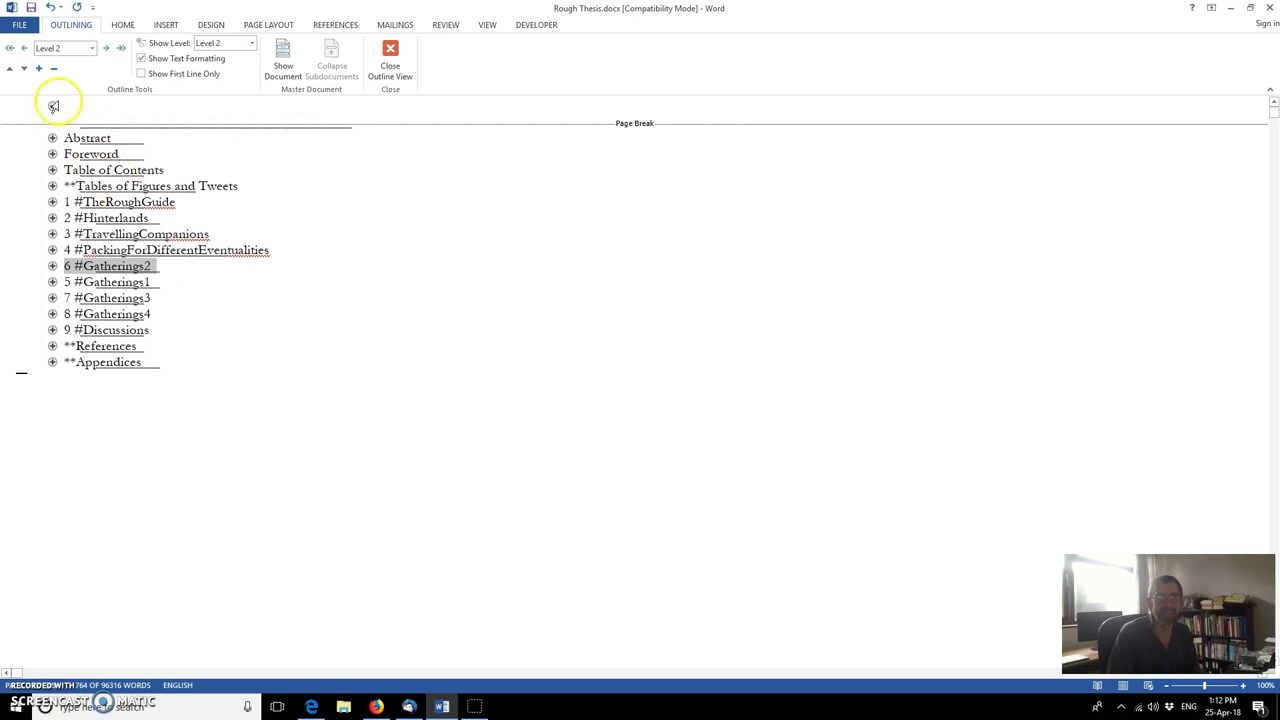
pyautogui.click(23, 68)
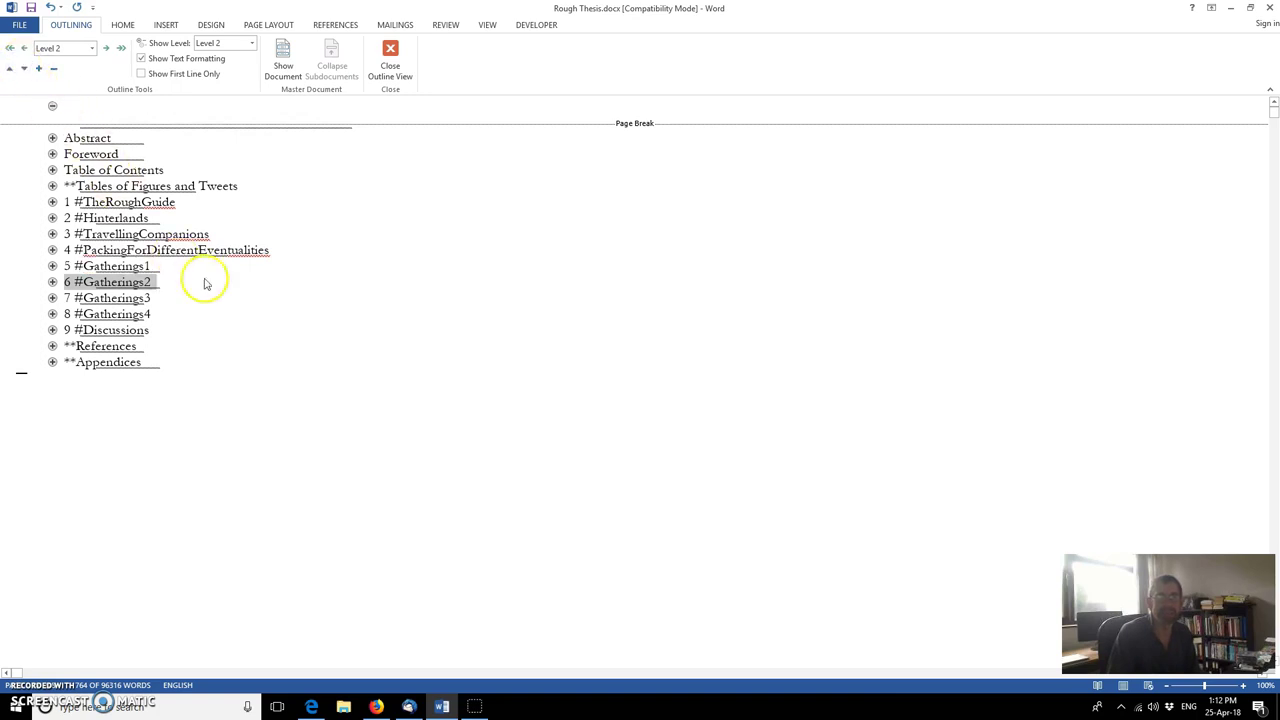
pyautogui.click(128, 134)
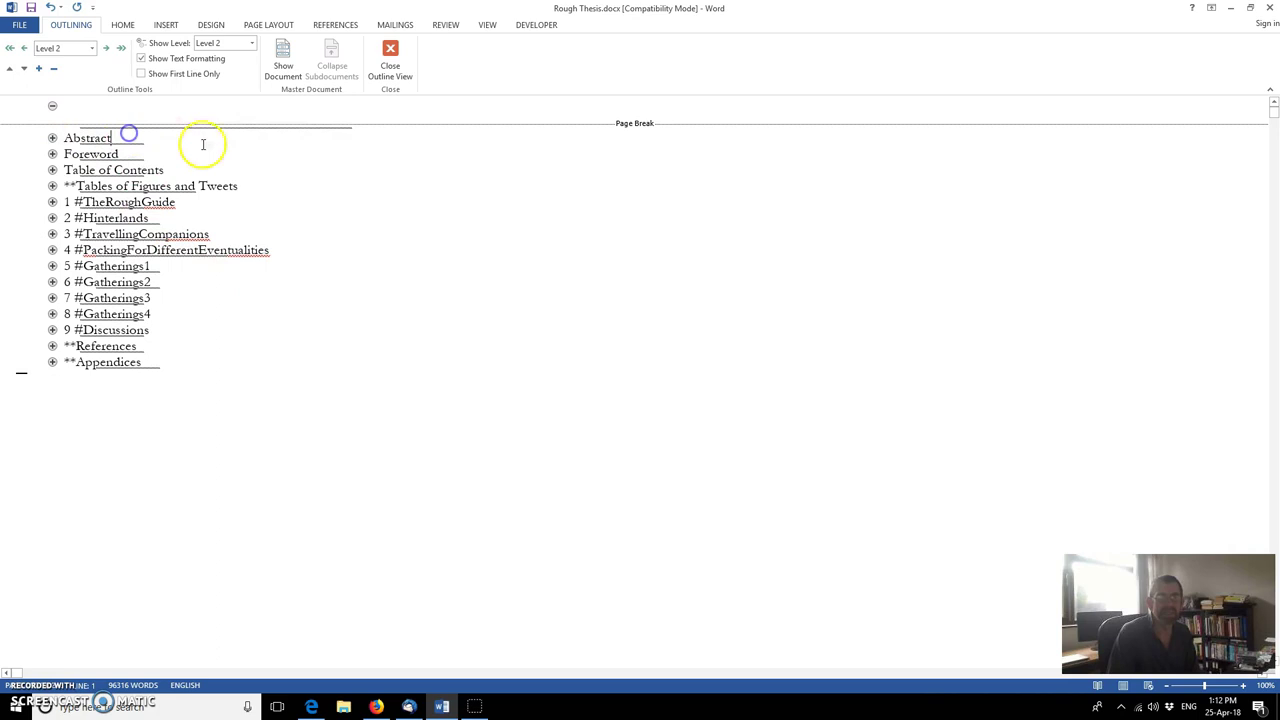
# Step: Close Outline View to return to Print Layout with the Abstract page showing
pyautogui.click(388, 57)
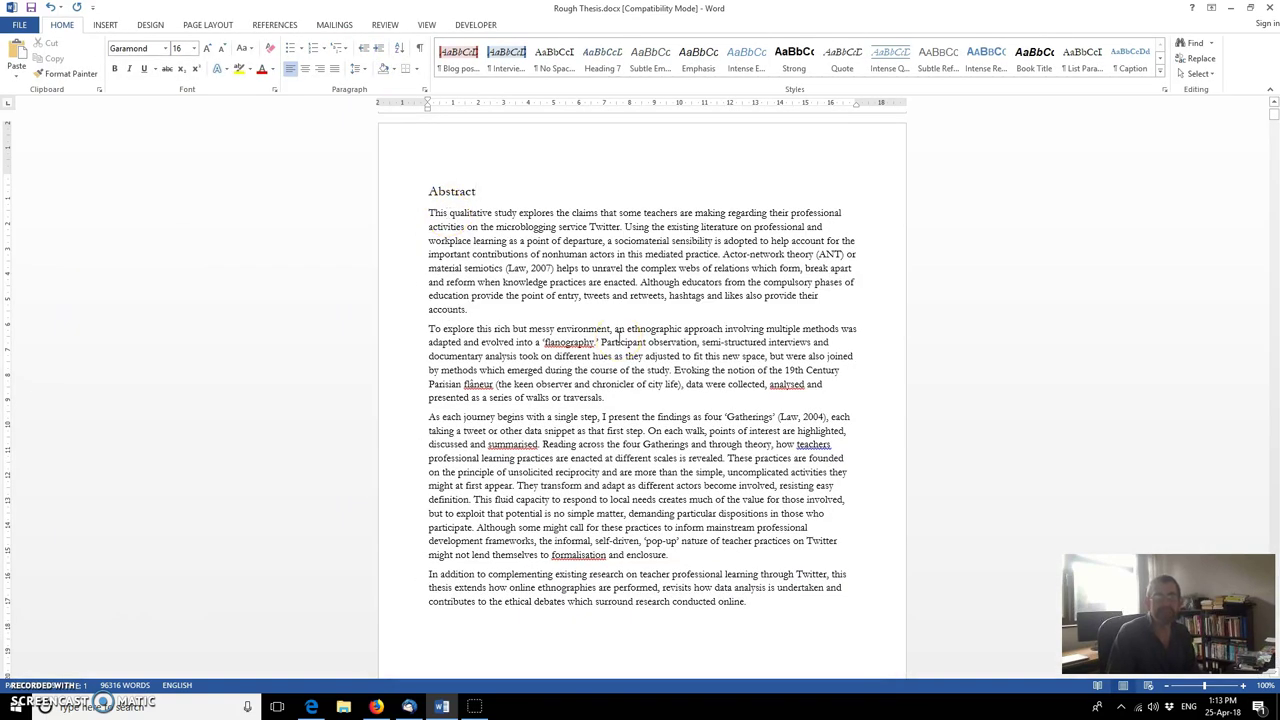
pyautogui.click(426, 24)
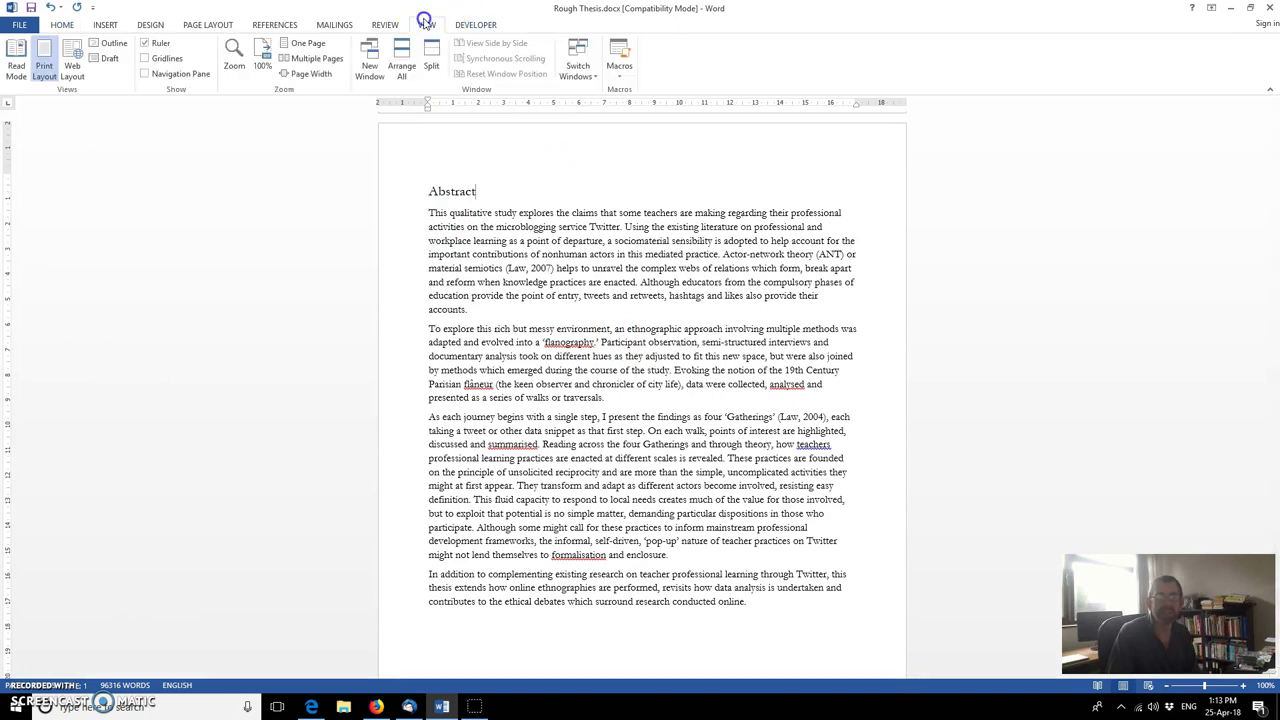
pyautogui.click(421, 62)
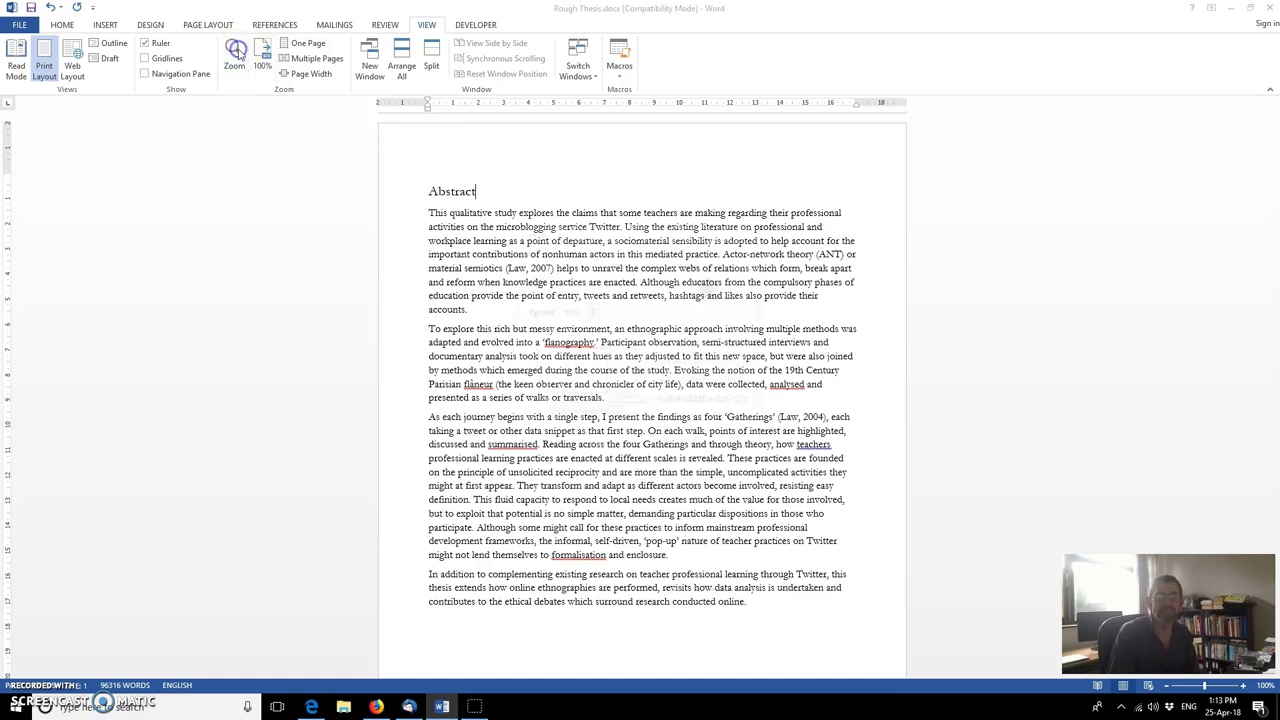
# Step: Zoom the document to a 10% Many pages overview
pyautogui.click(234, 58)
pyautogui.click(547, 280)
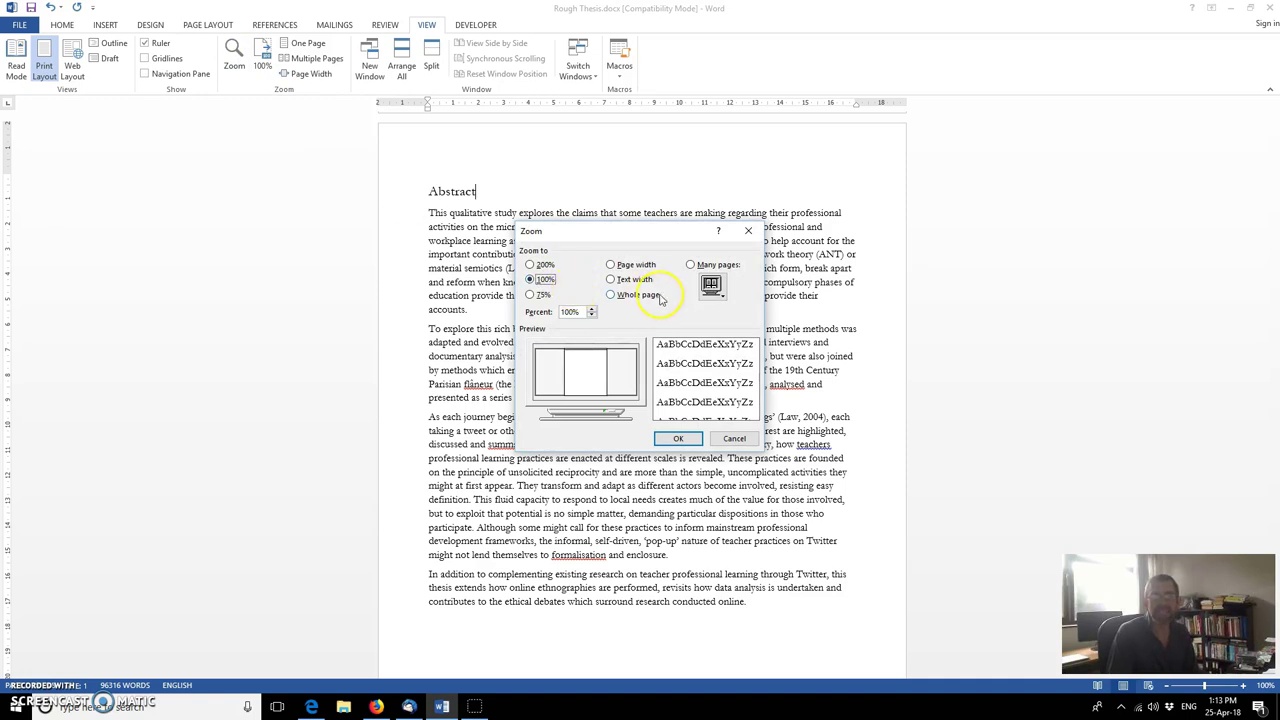
pyautogui.click(690, 265)
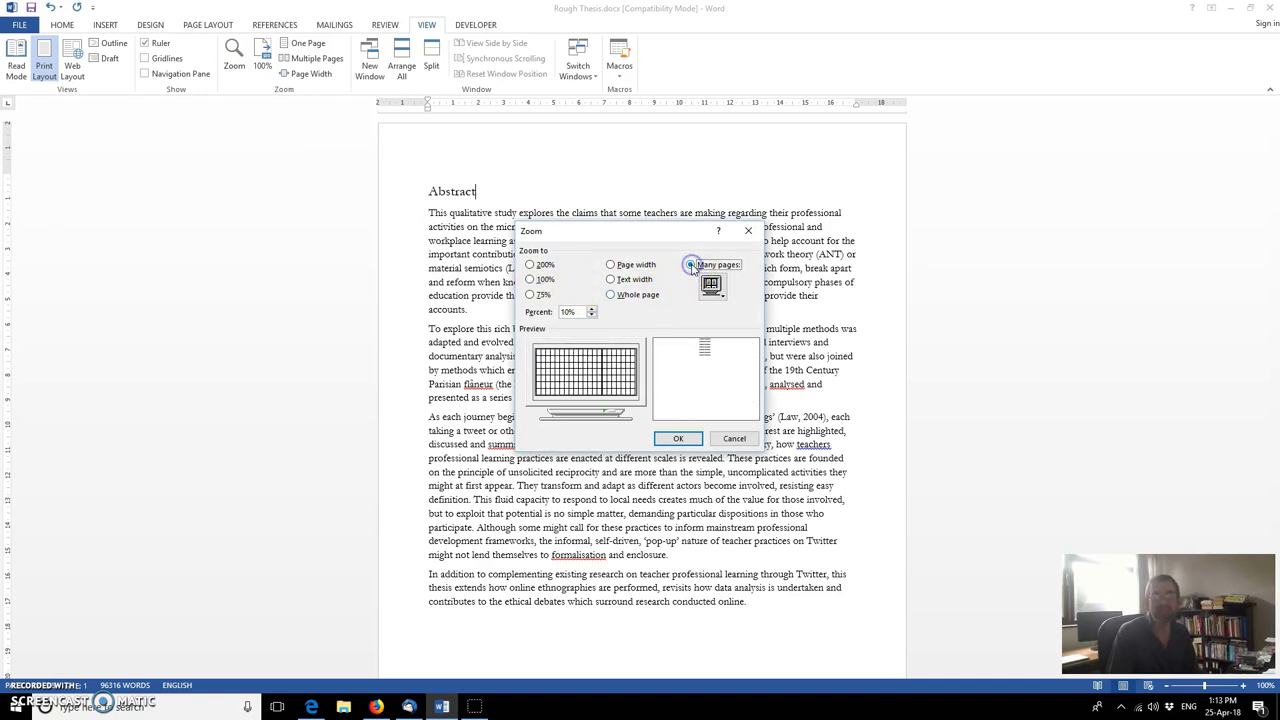
pyautogui.click(678, 437)
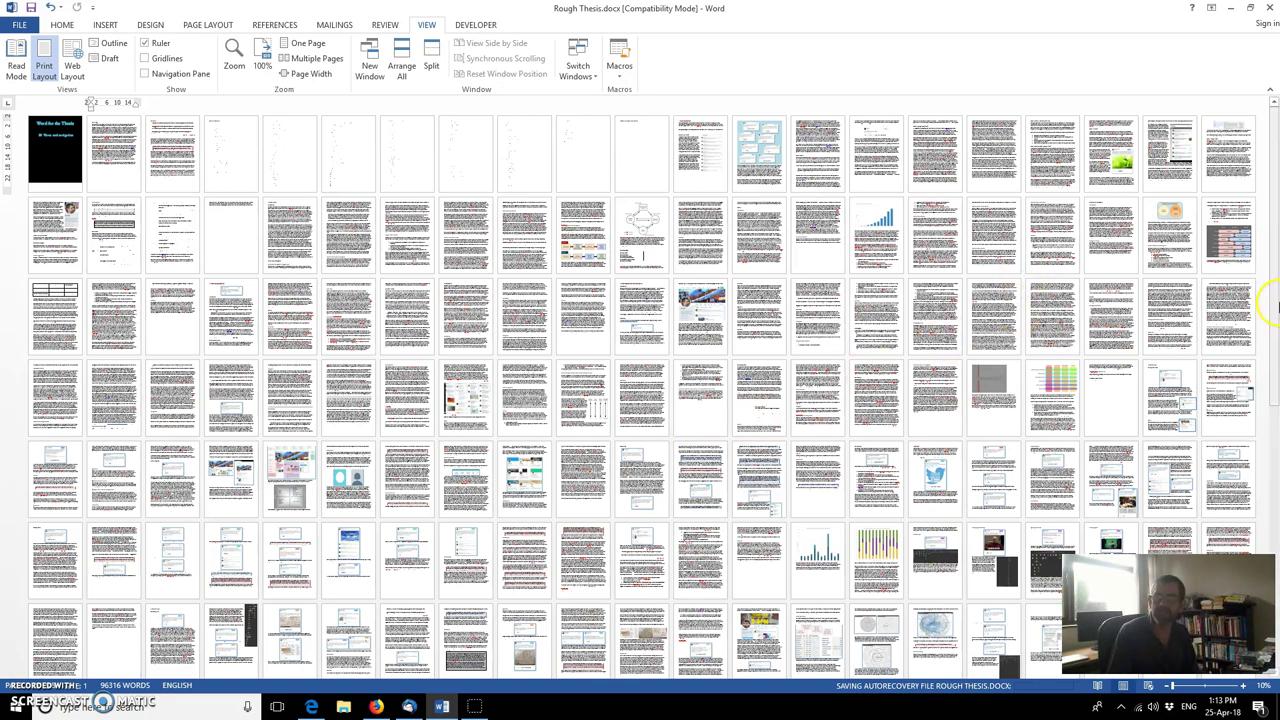
# Step: Scroll the overview further into the thesis and select an image-filled page
pyautogui.moveTo(1273, 305); pyautogui.dragTo(1245, 540)
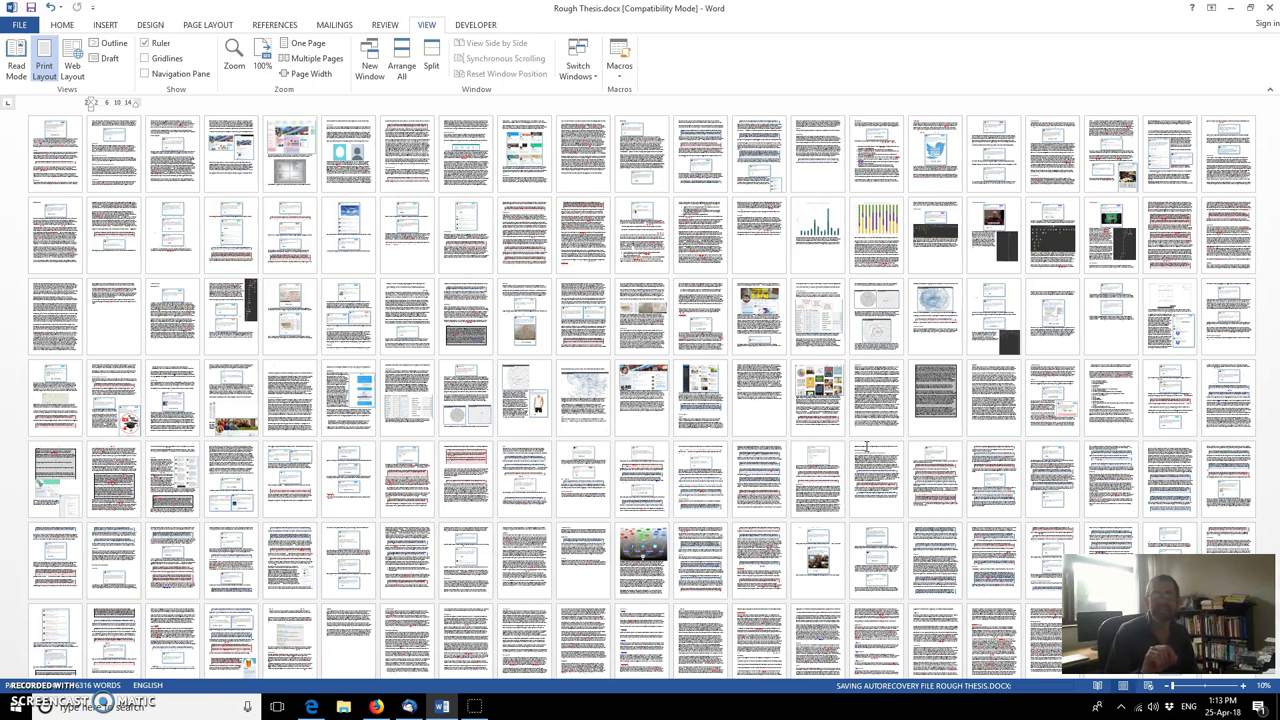
pyautogui.click(764, 410)
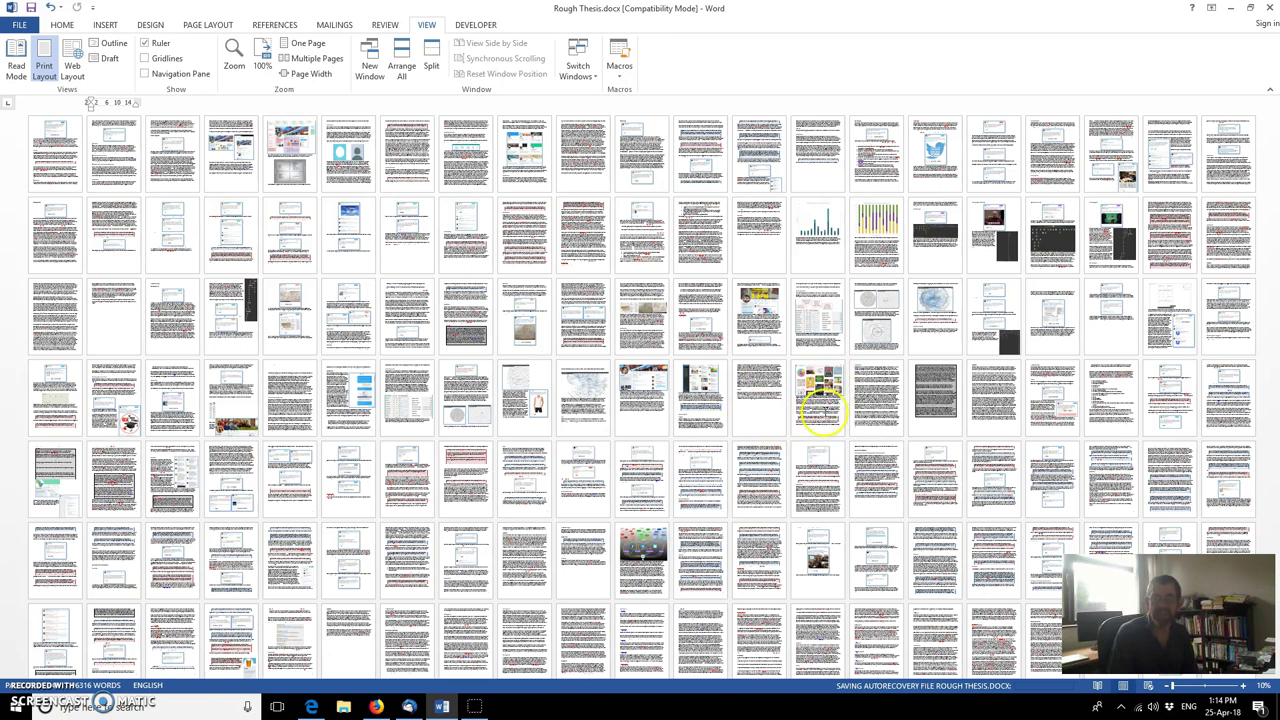
pyautogui.click(818, 406)
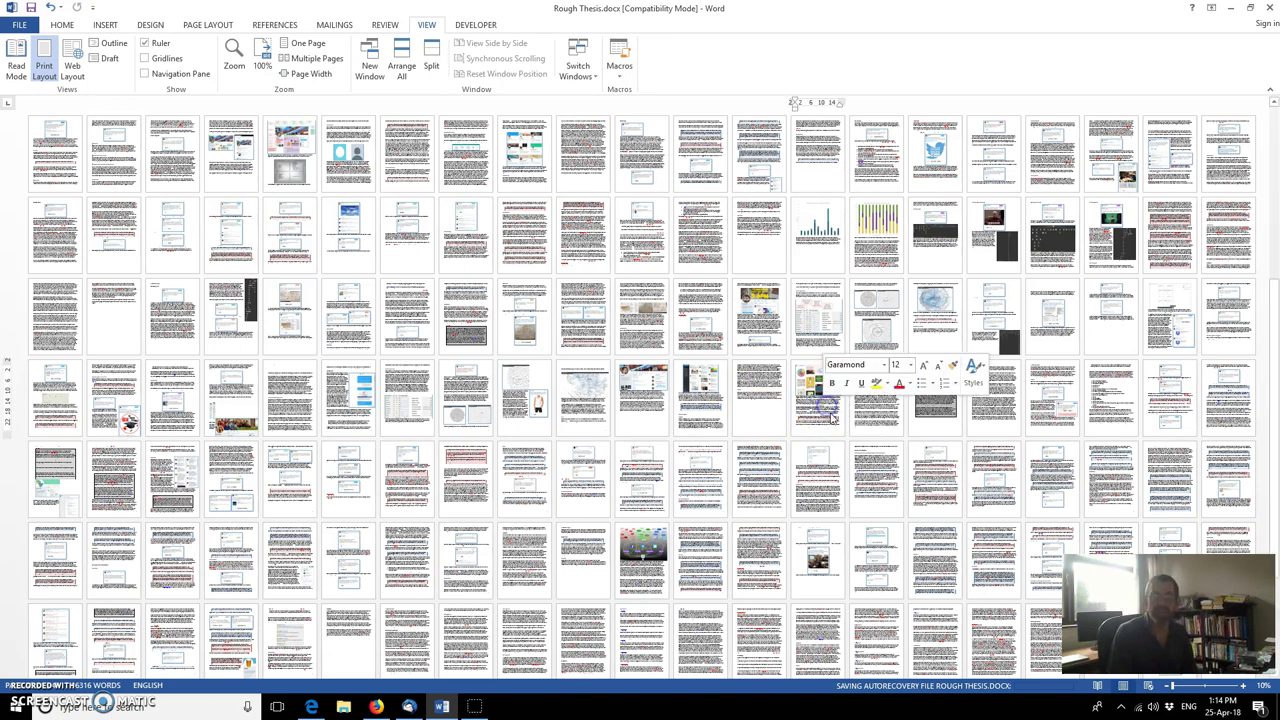
# Step: View the Pinterest screenshot page at 100%, scrolled up beside the Commentary page
pyautogui.click(263, 63)
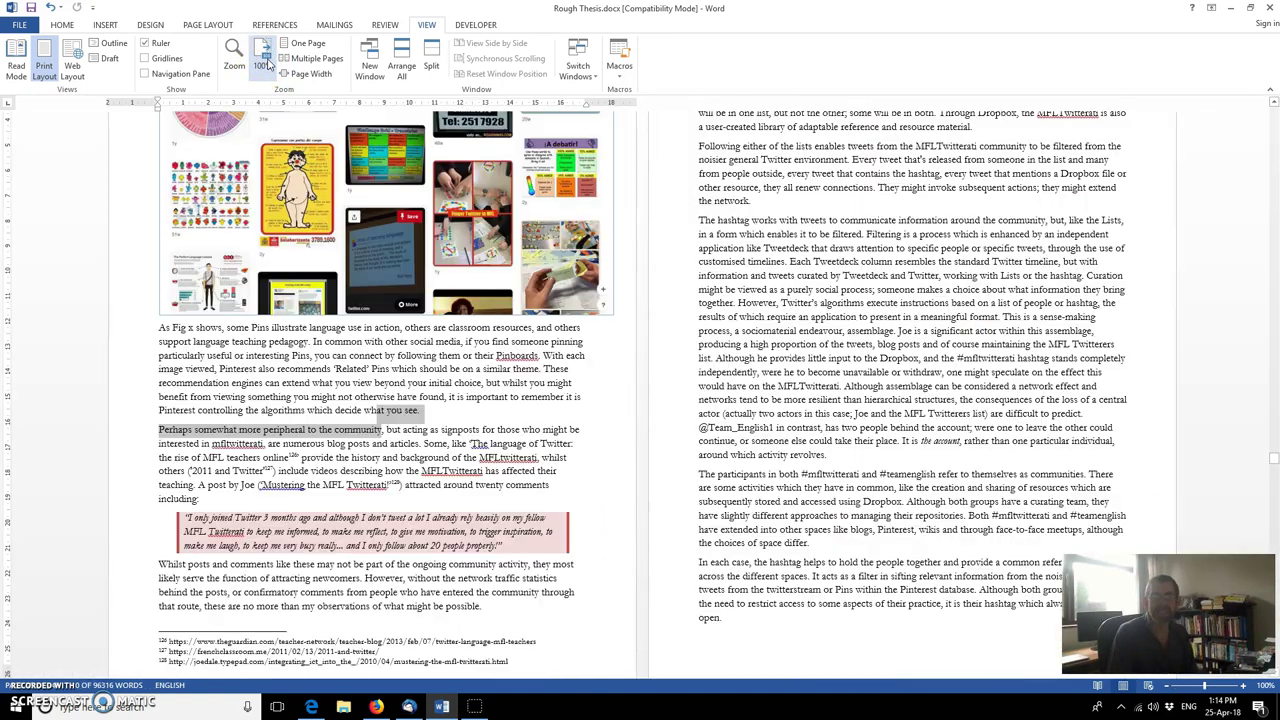
pyautogui.scroll(1, 371, 323)
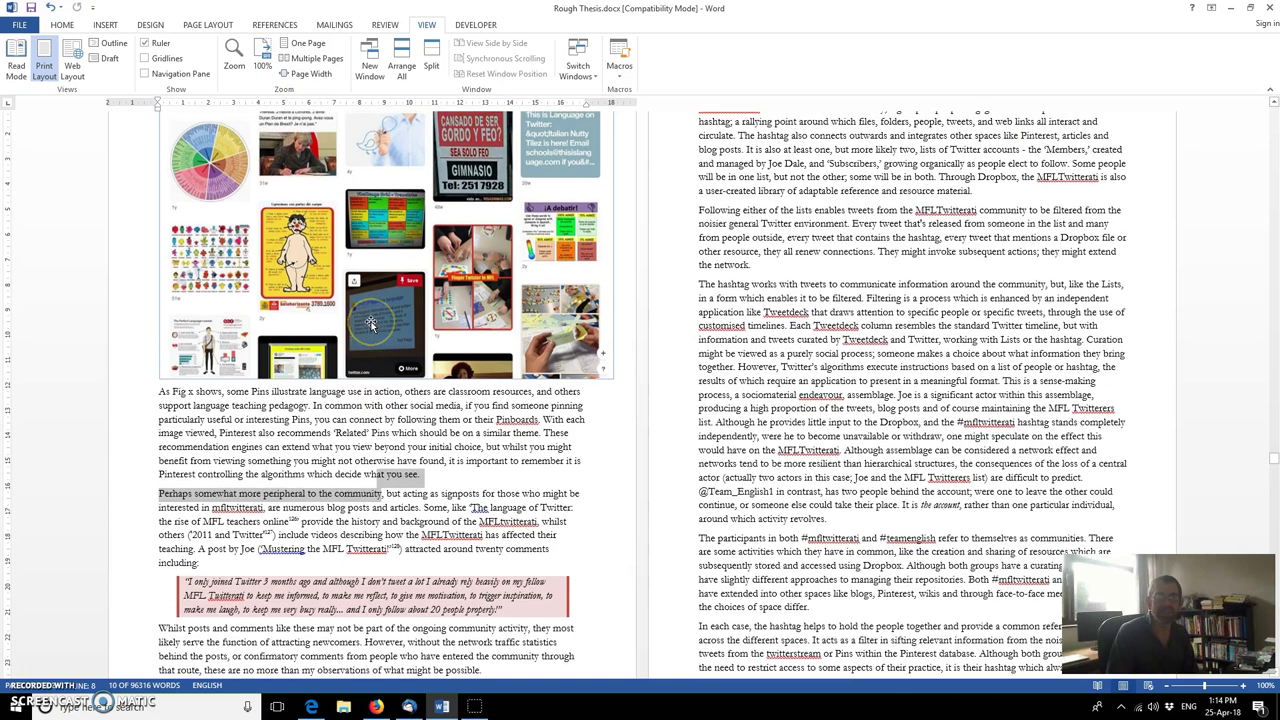
pyautogui.scroll(2, 371, 323)
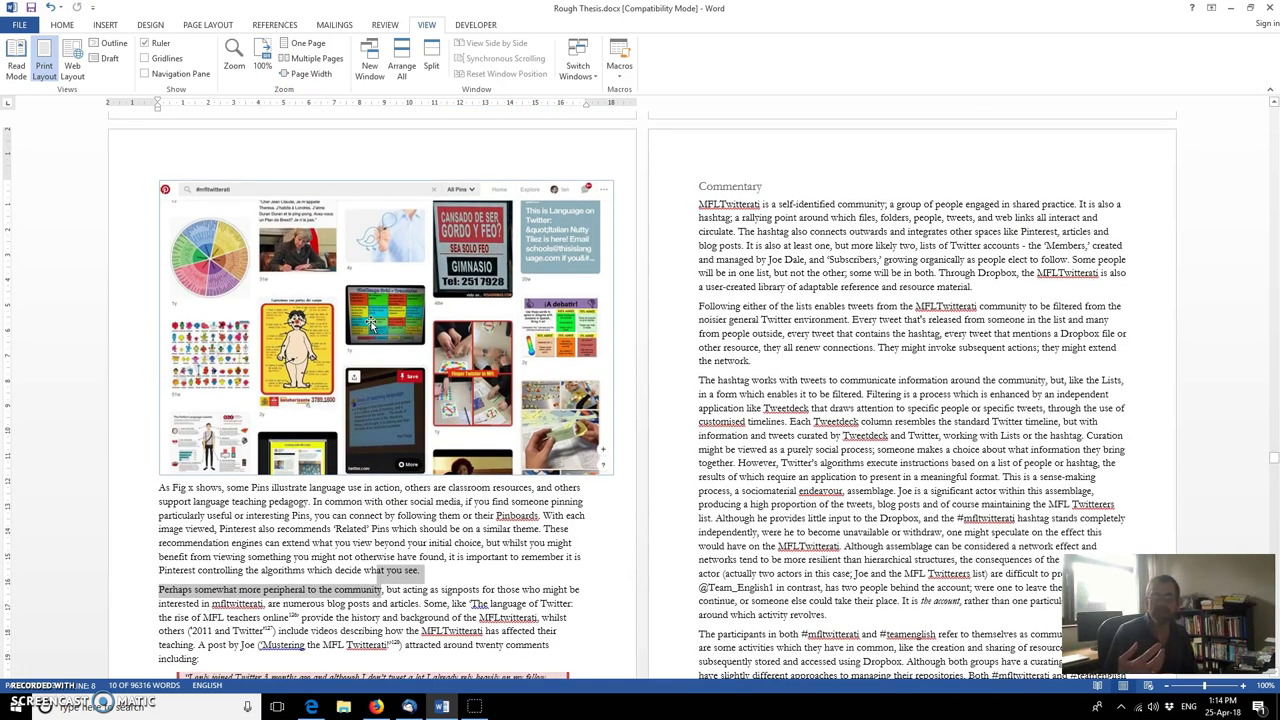
pyautogui.click(377, 327)
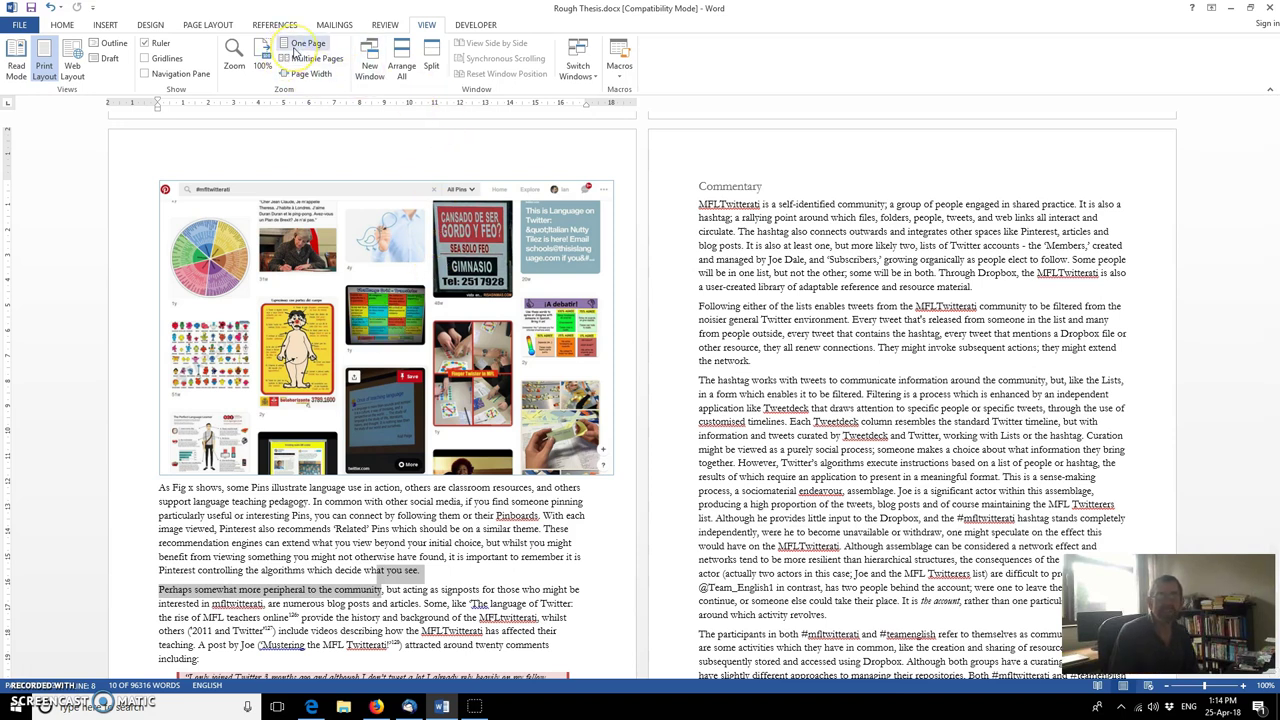
# Step: Zoom to a 10% Many pages overview and scroll up to the black title page
pyautogui.click(234, 55)
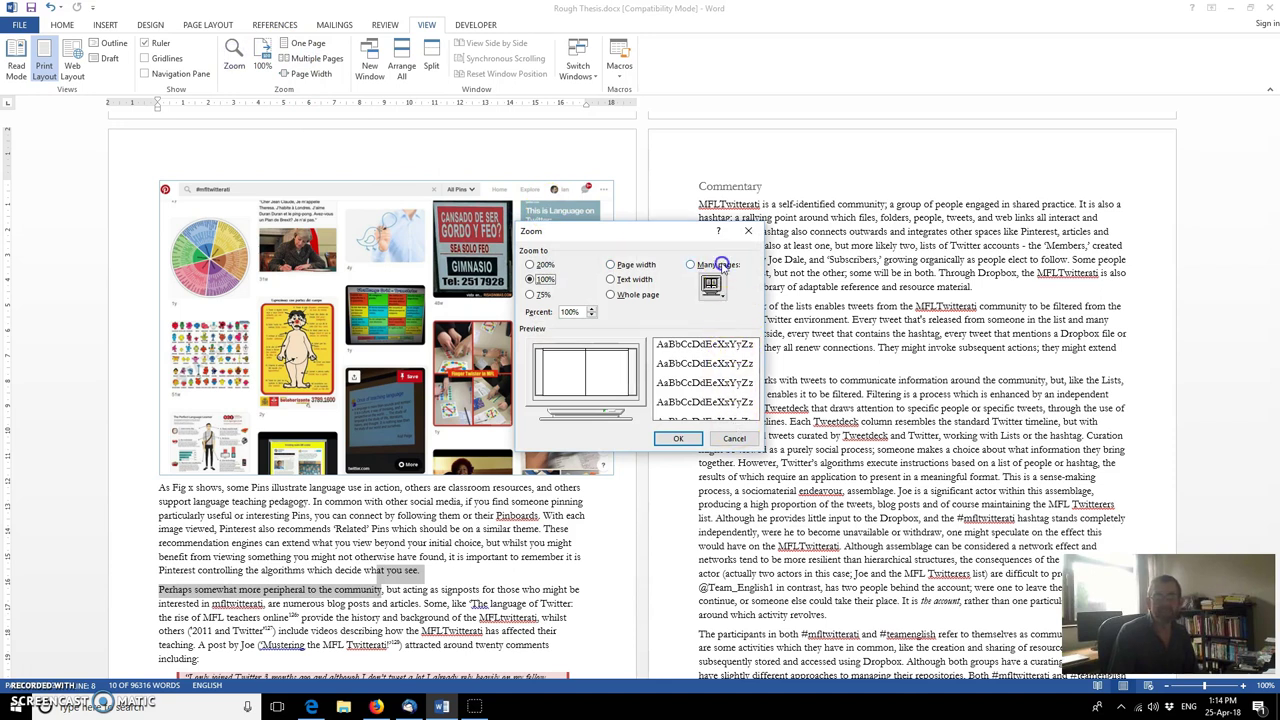
pyautogui.click(720, 264)
pyautogui.click(688, 442)
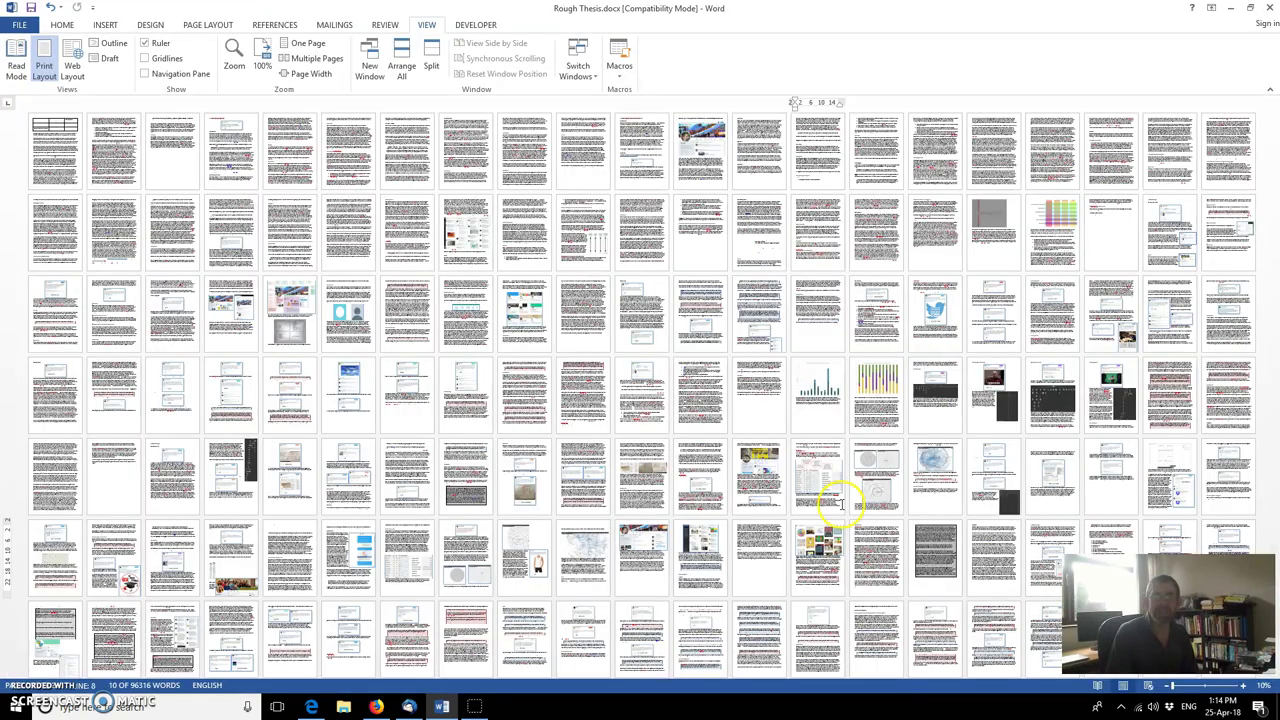
pyautogui.scroll(3, 1272, 436)
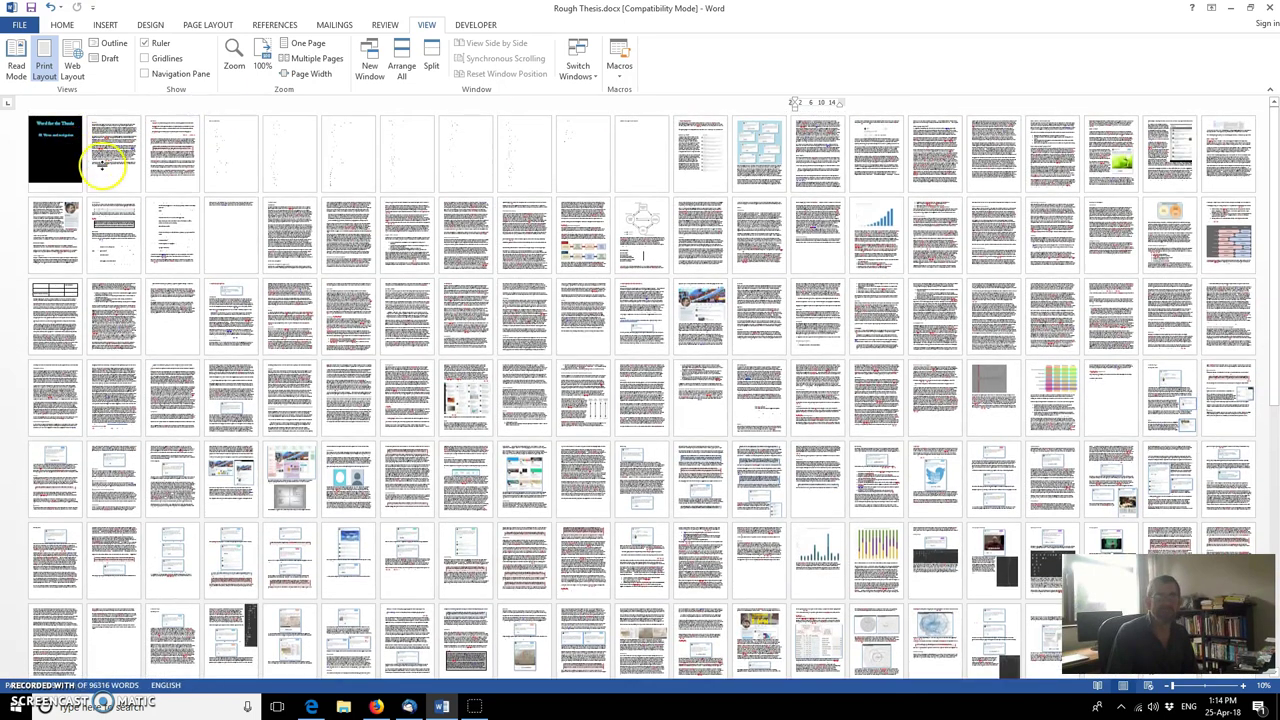
# Step: Select the title page and try the 100%, Multiple Pages, 100% and One Page views
pyautogui.click(58, 150)
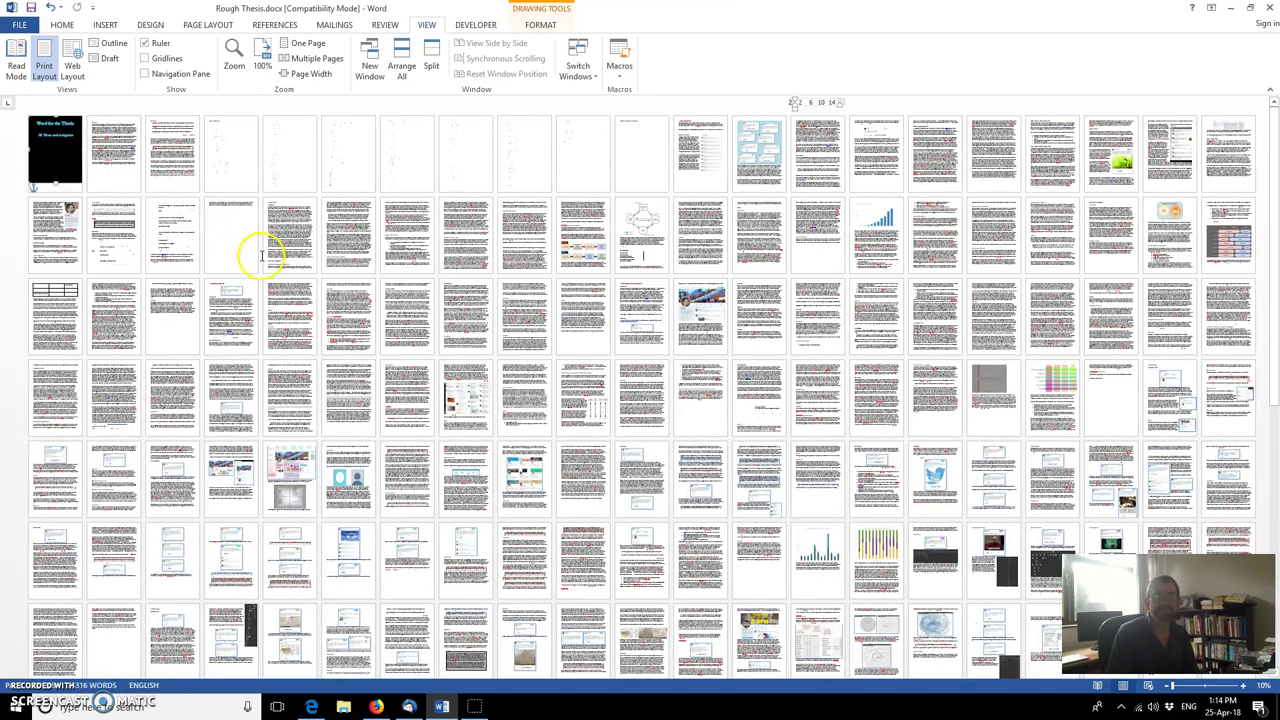
pyautogui.click(263, 55)
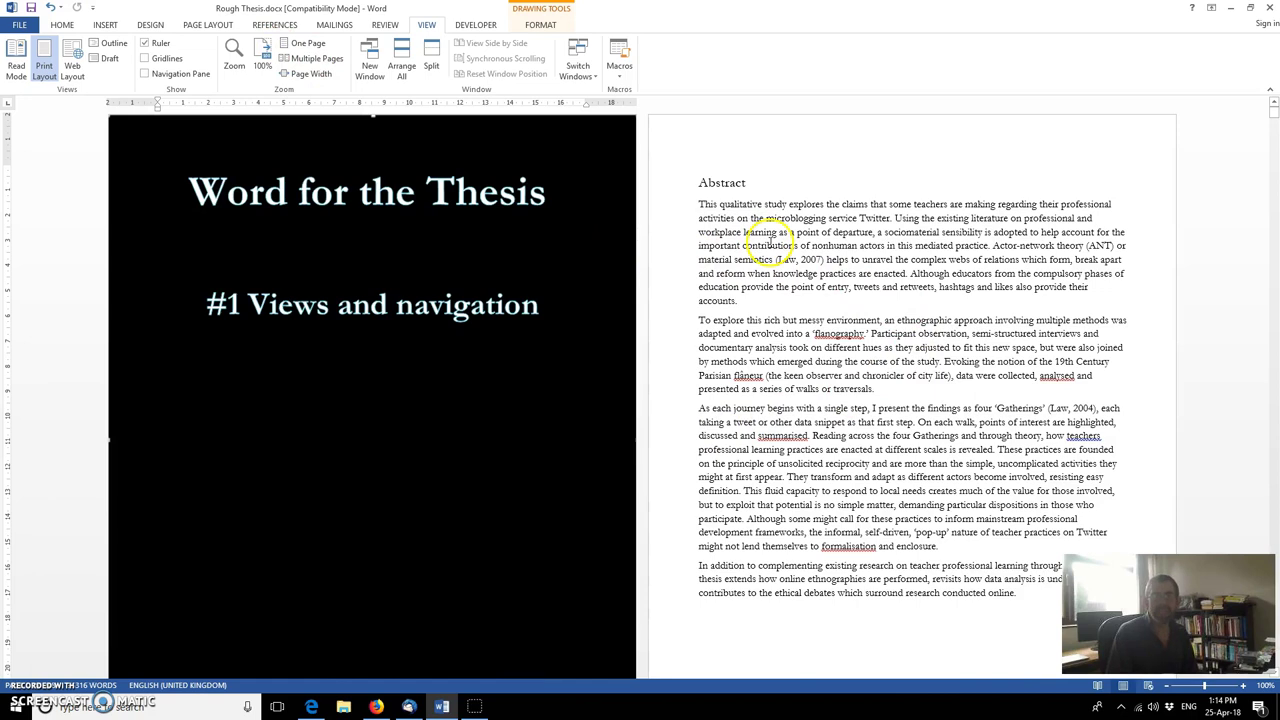
pyautogui.click(318, 58)
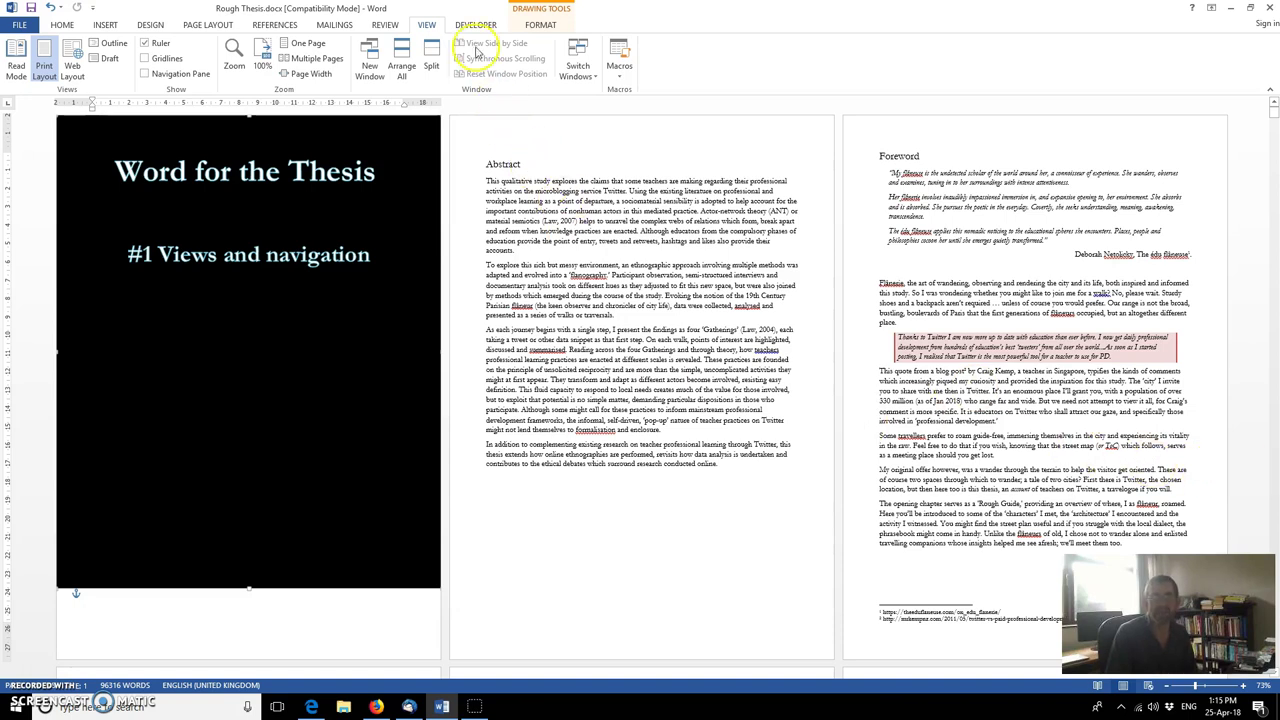
pyautogui.click(262, 62)
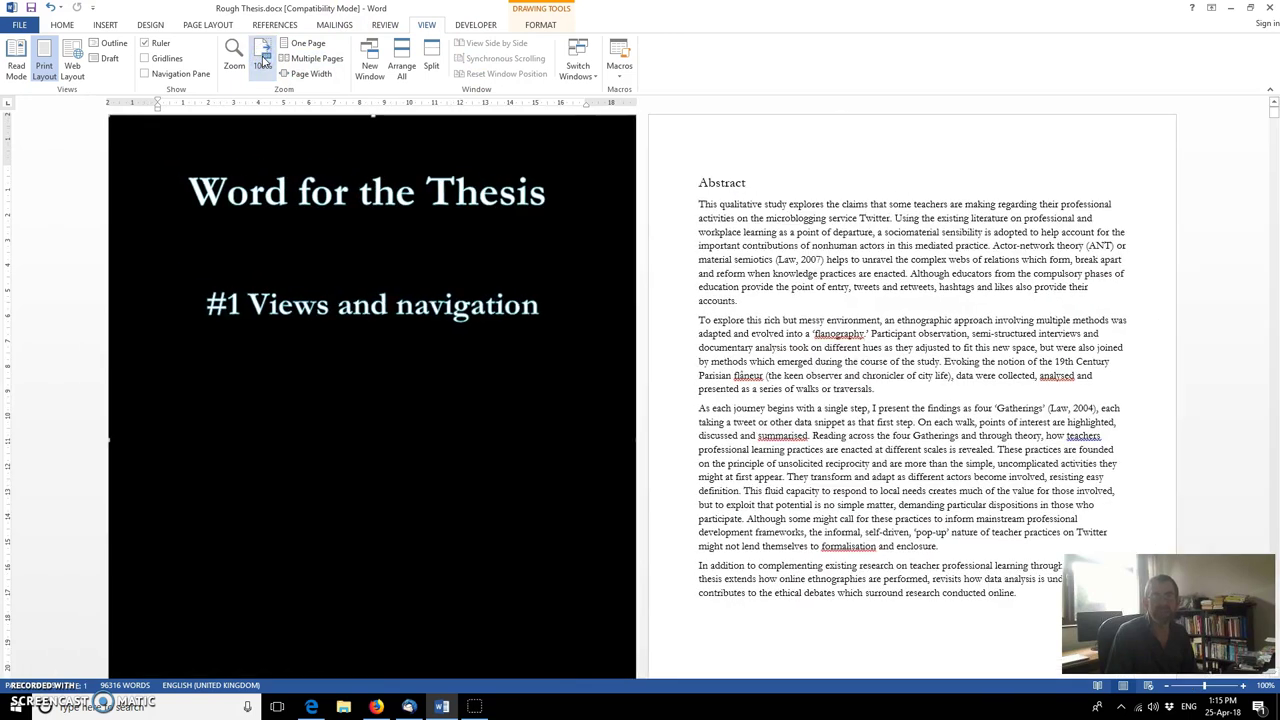
pyautogui.click(318, 45)
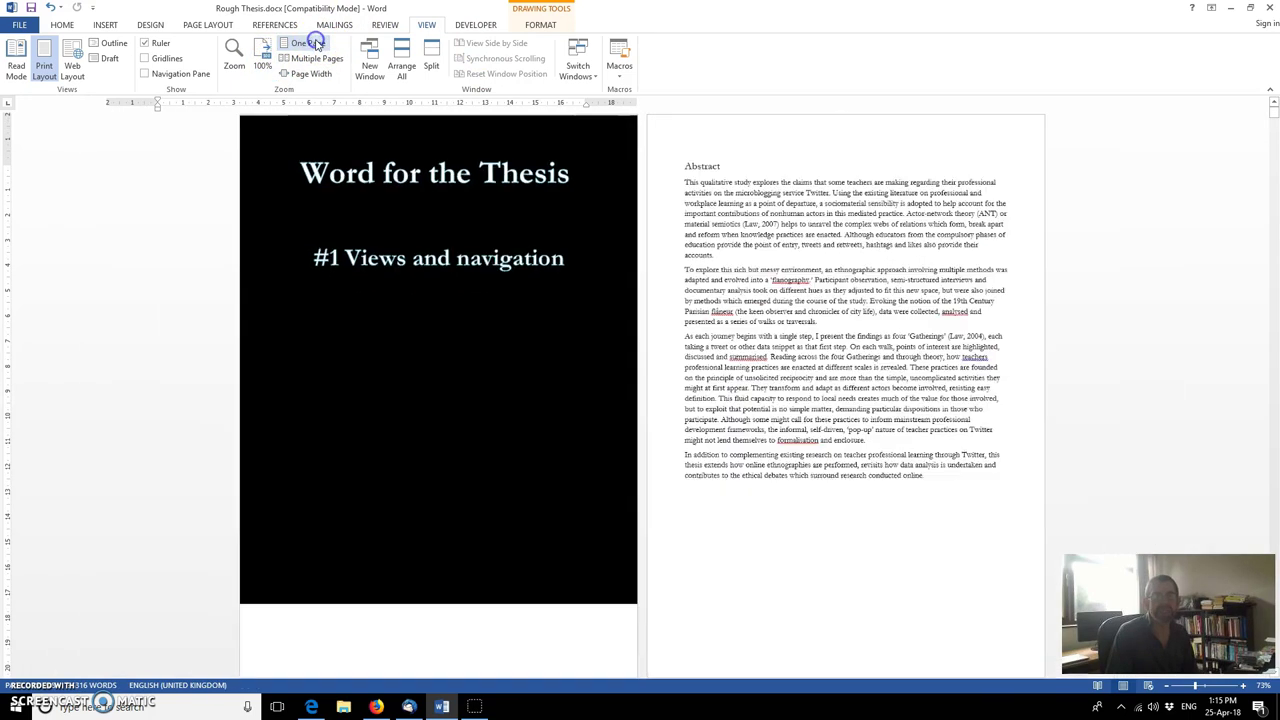
# Step: Scroll down to the Abstract page and enlarge it to 100%
pyautogui.scroll(-1, 795, 270)
pyautogui.scroll(-5, 795, 272)
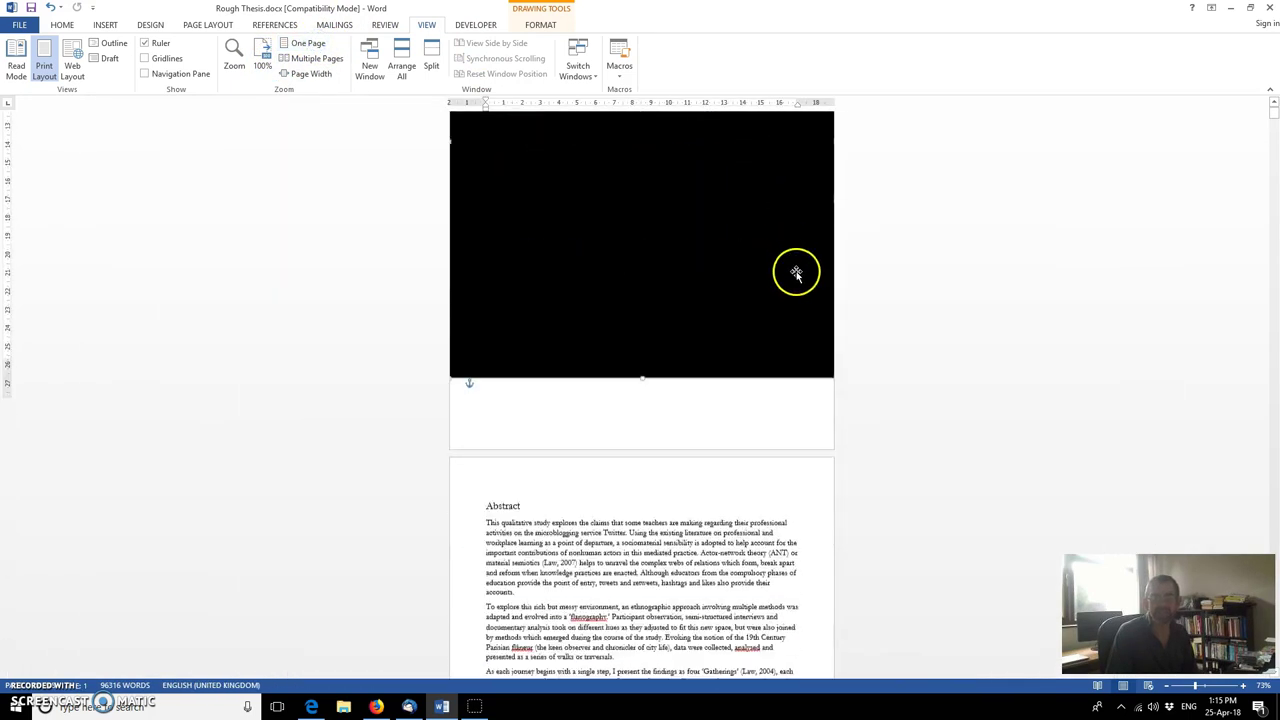
pyautogui.click(262, 58)
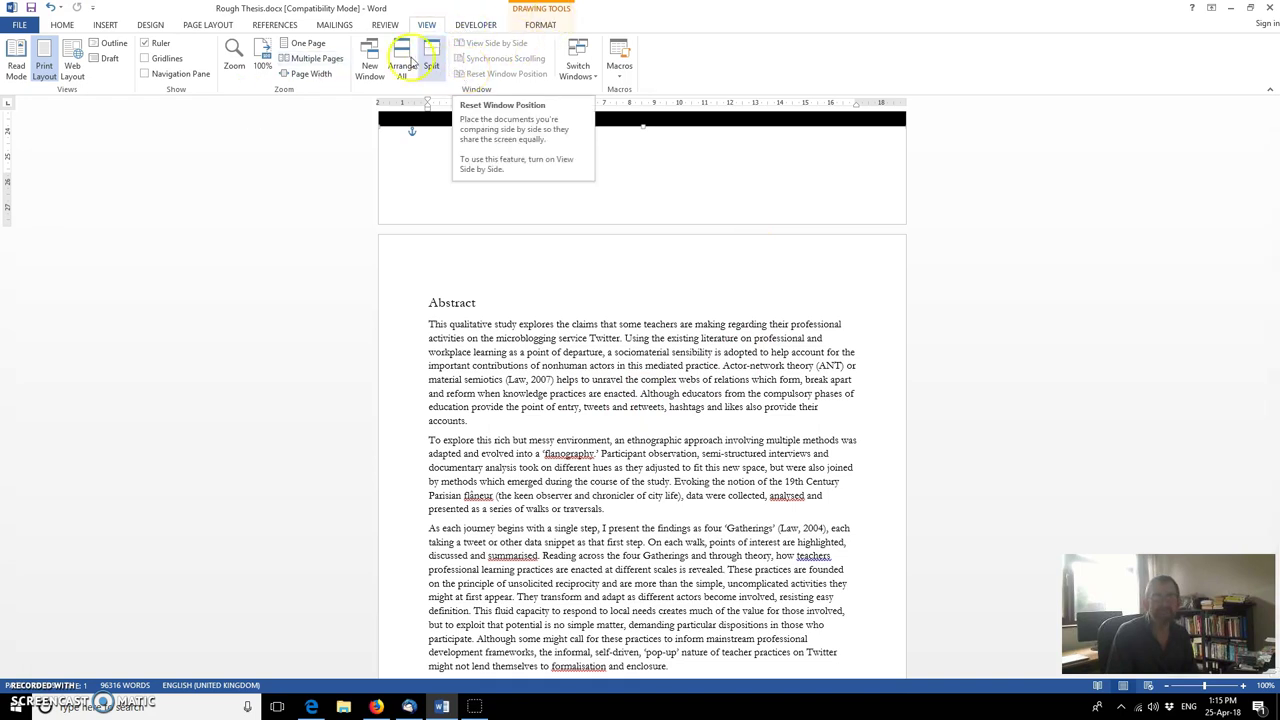
# Step: Open a second window onto the Rough Thesis document
pyautogui.click(370, 58)
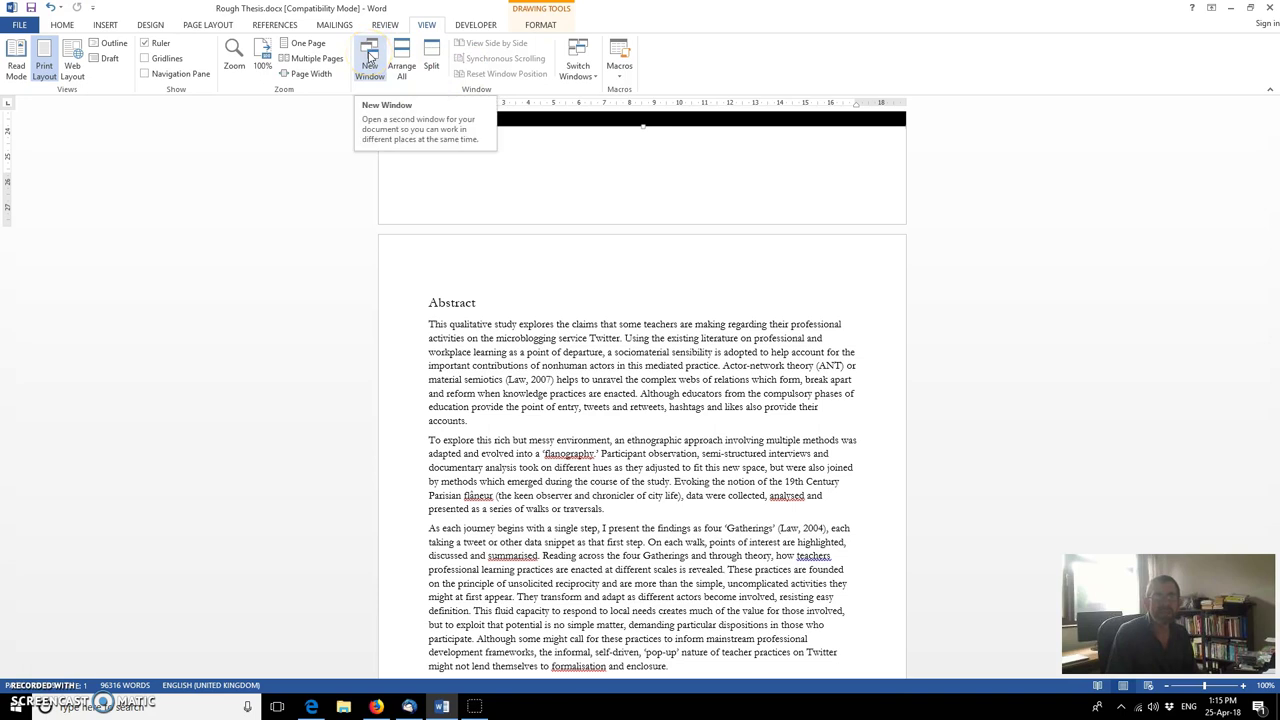
pyautogui.click(370, 58)
pyautogui.click(1158, 294)
pyautogui.click(623, 131)
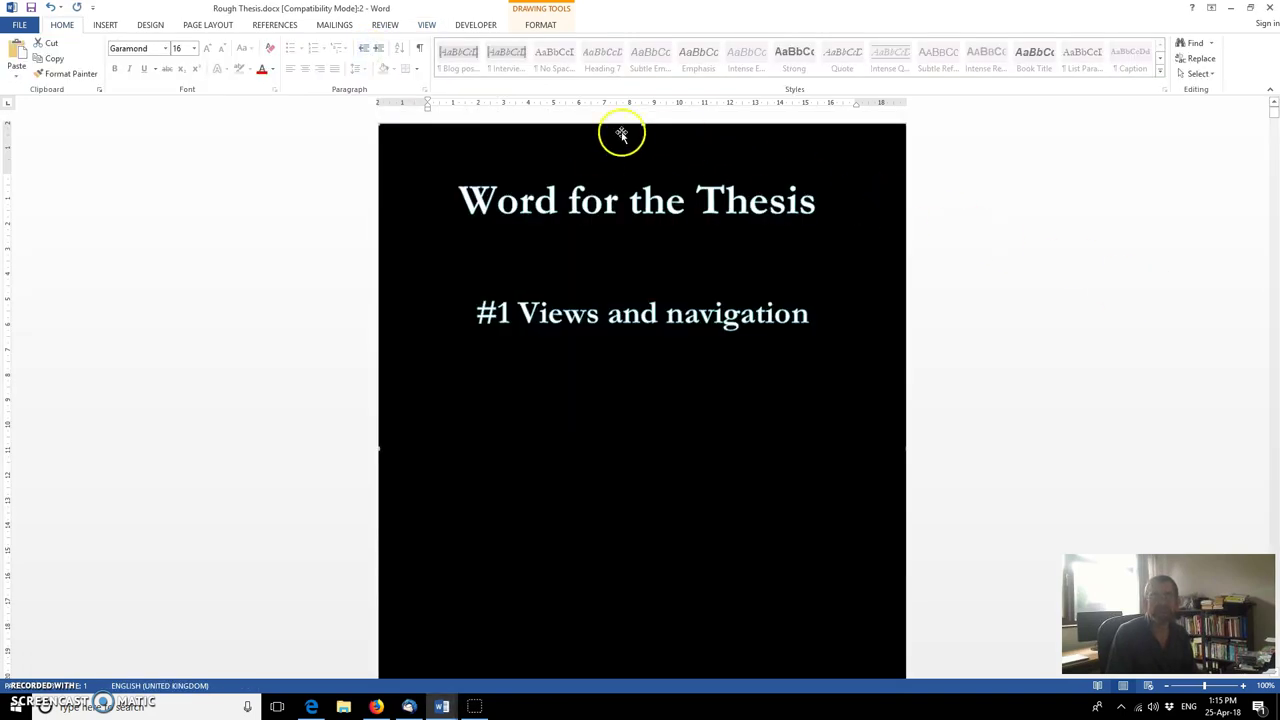
pyautogui.click(367, 12)
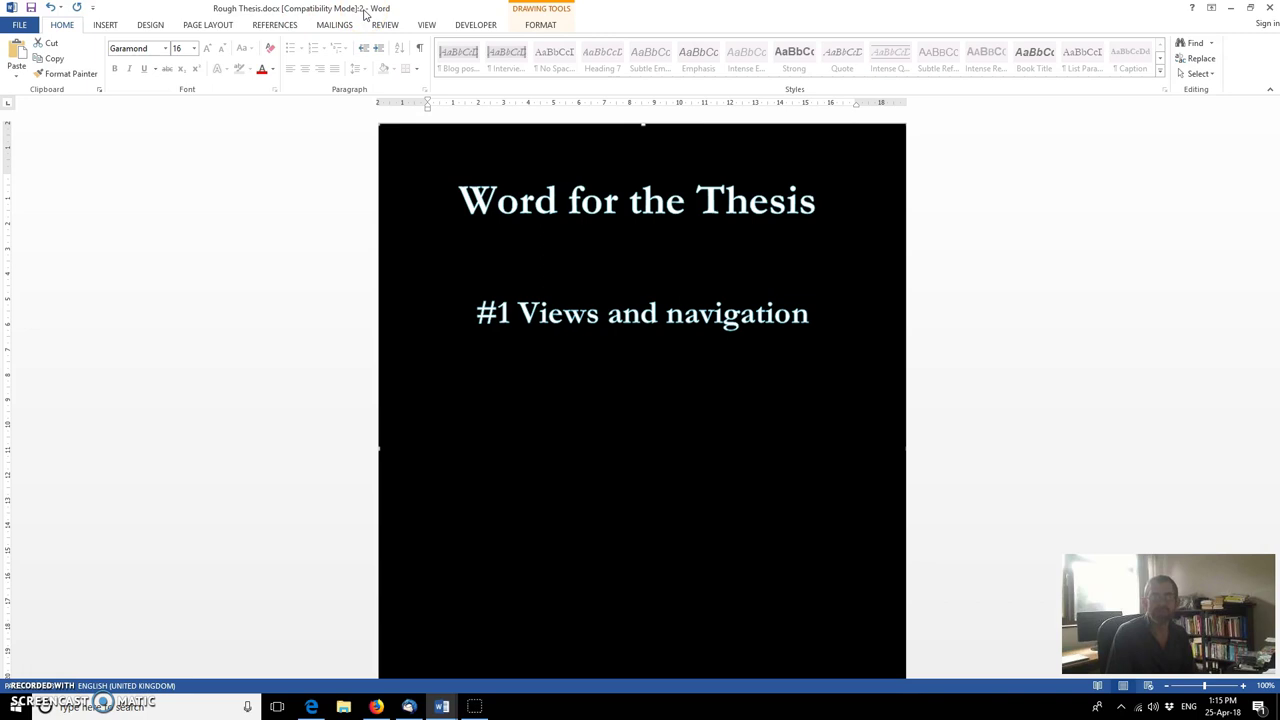
# Step: Stack both thesis windows with Arrange All and scroll one down to the Flânerie passage
pyautogui.click(428, 26)
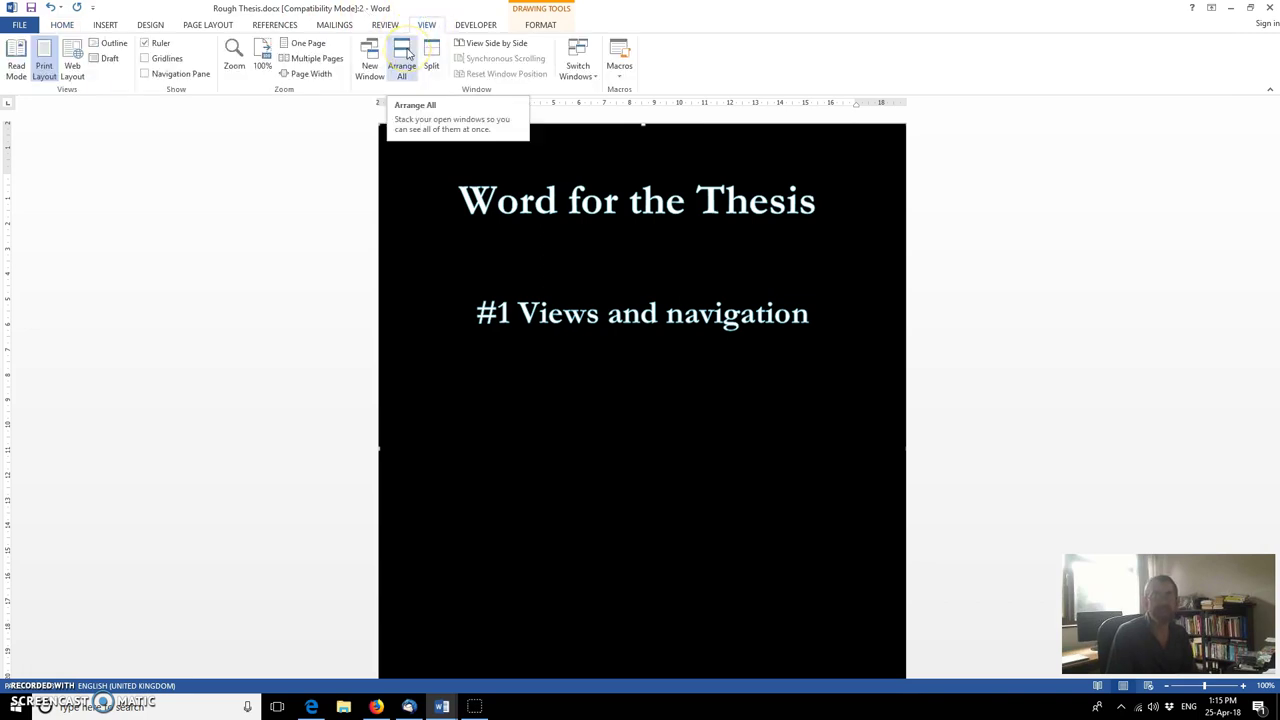
pyautogui.click(403, 60)
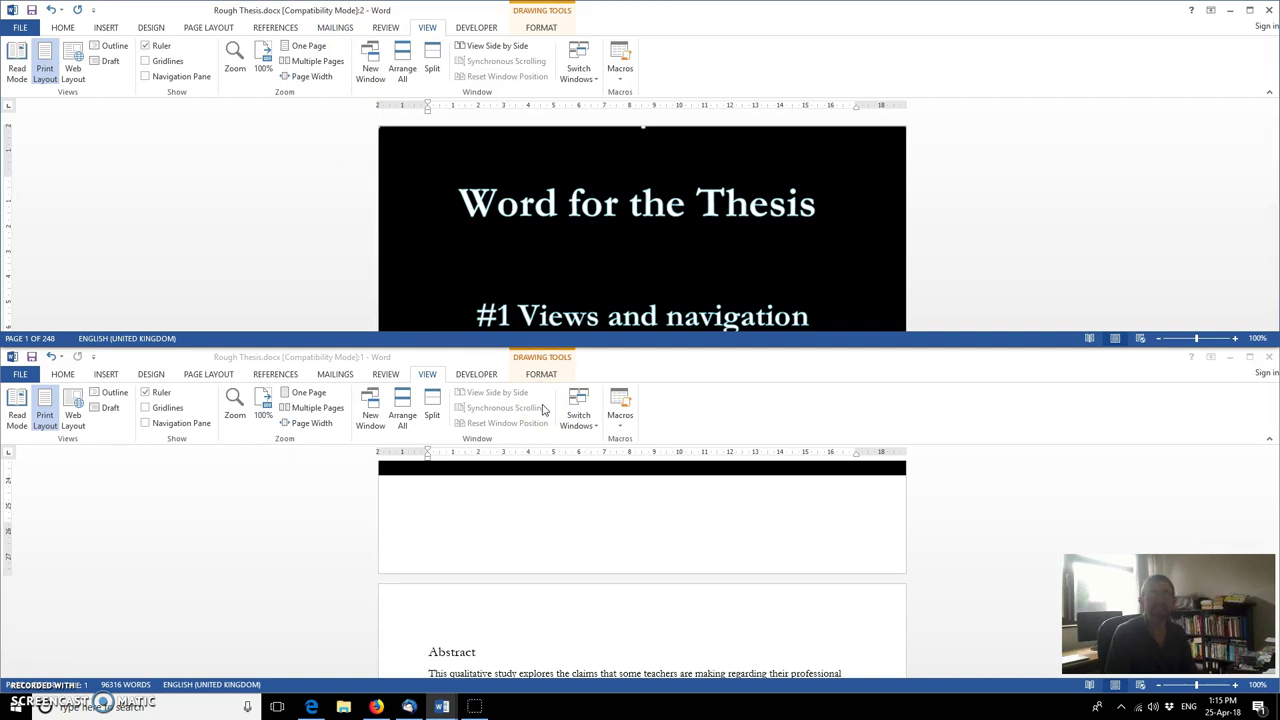
pyautogui.scroll(-5, 774, 540)
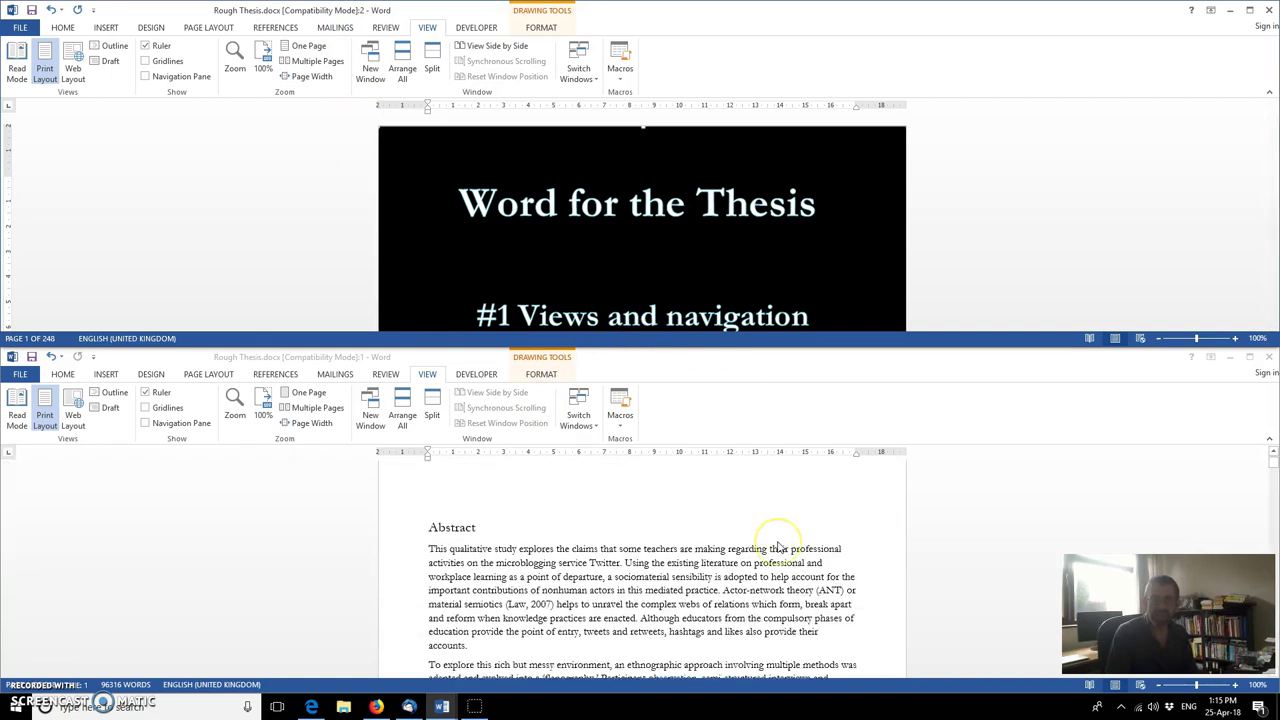
pyautogui.scroll(-6, 778, 547)
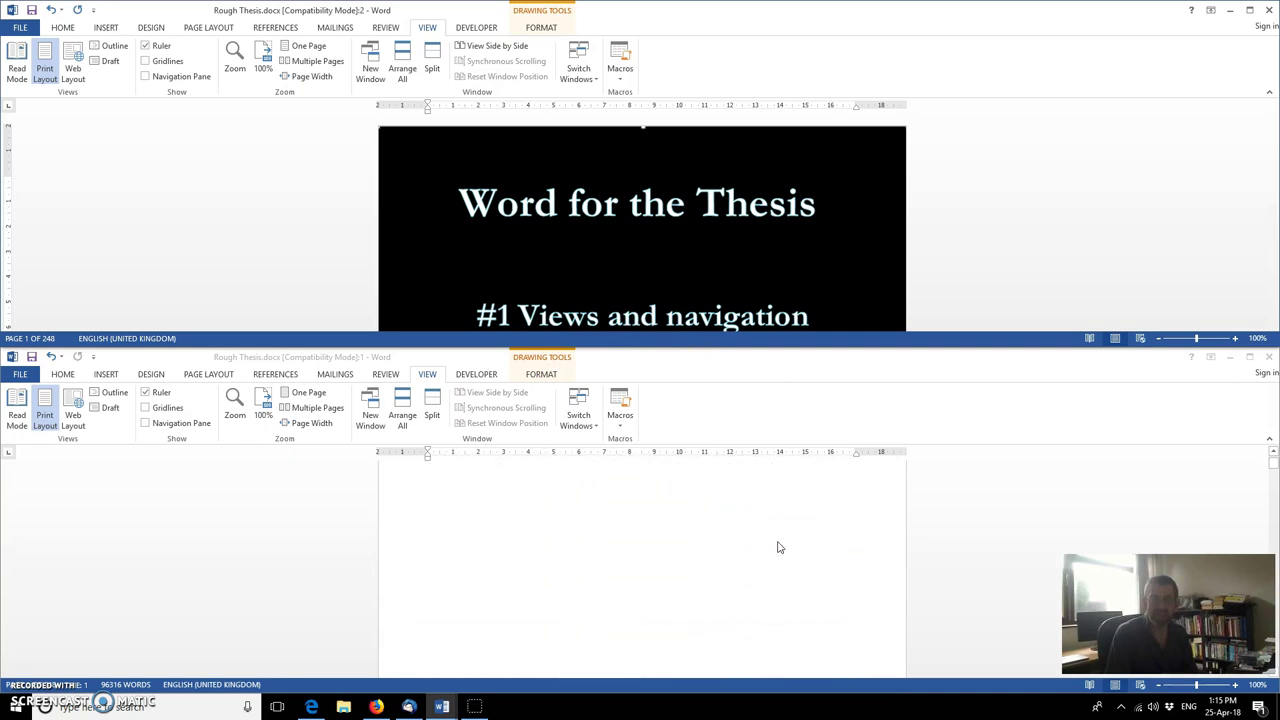
pyautogui.scroll(-5, 780, 547)
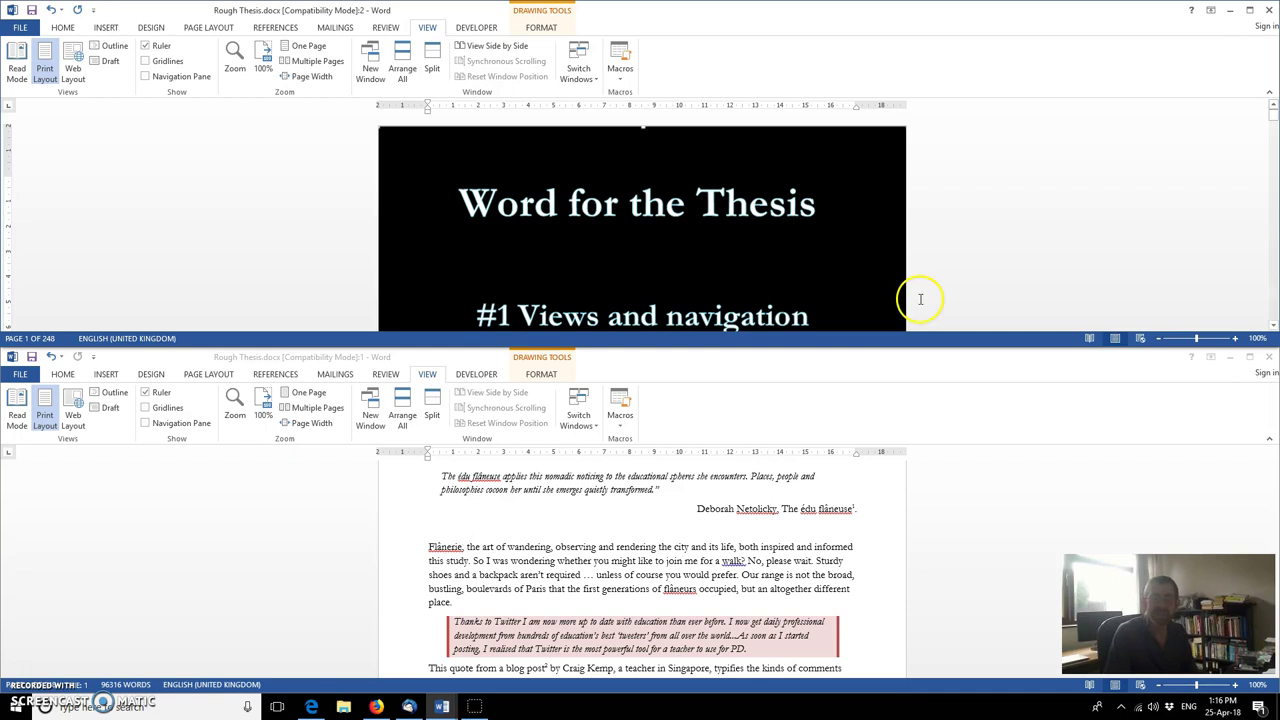
# Step: Place the two thesis windows side by side, scrolling them together
pyautogui.click(498, 52)
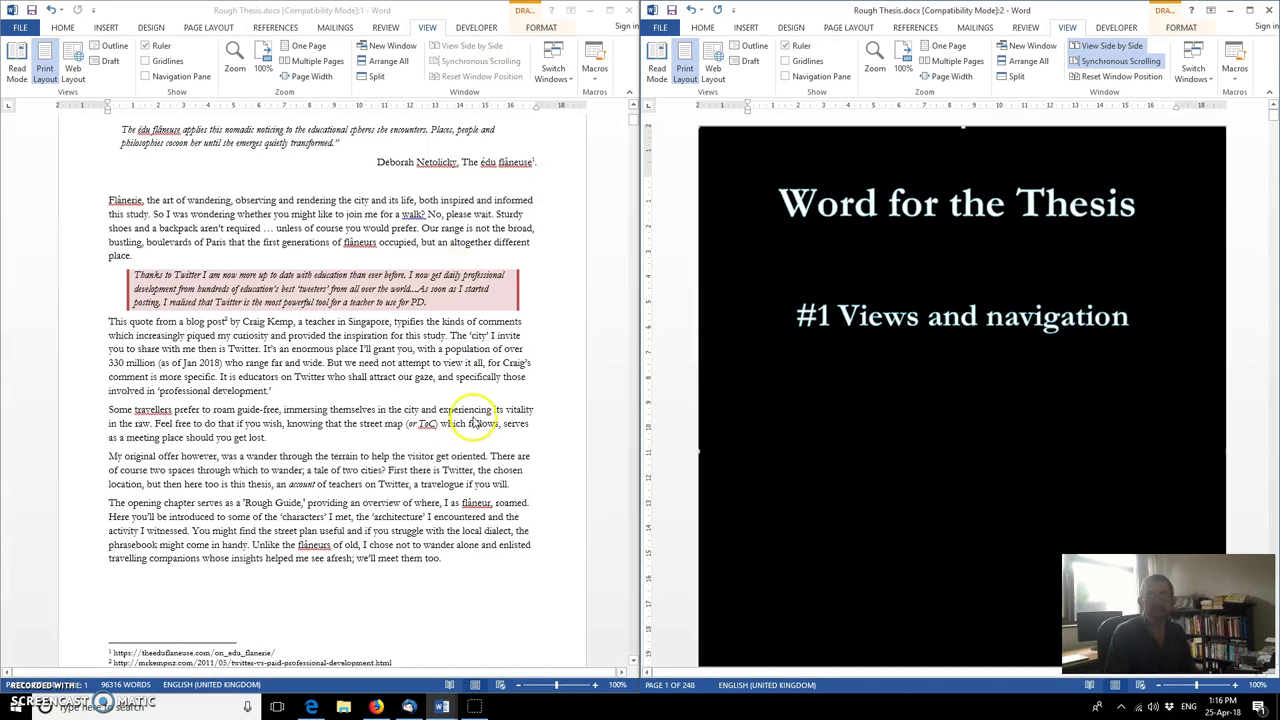
pyautogui.scroll(-2, 398, 398)
pyautogui.scroll(-1, 398, 398)
pyautogui.scroll(8, 399, 398)
pyautogui.scroll(10, 399, 398)
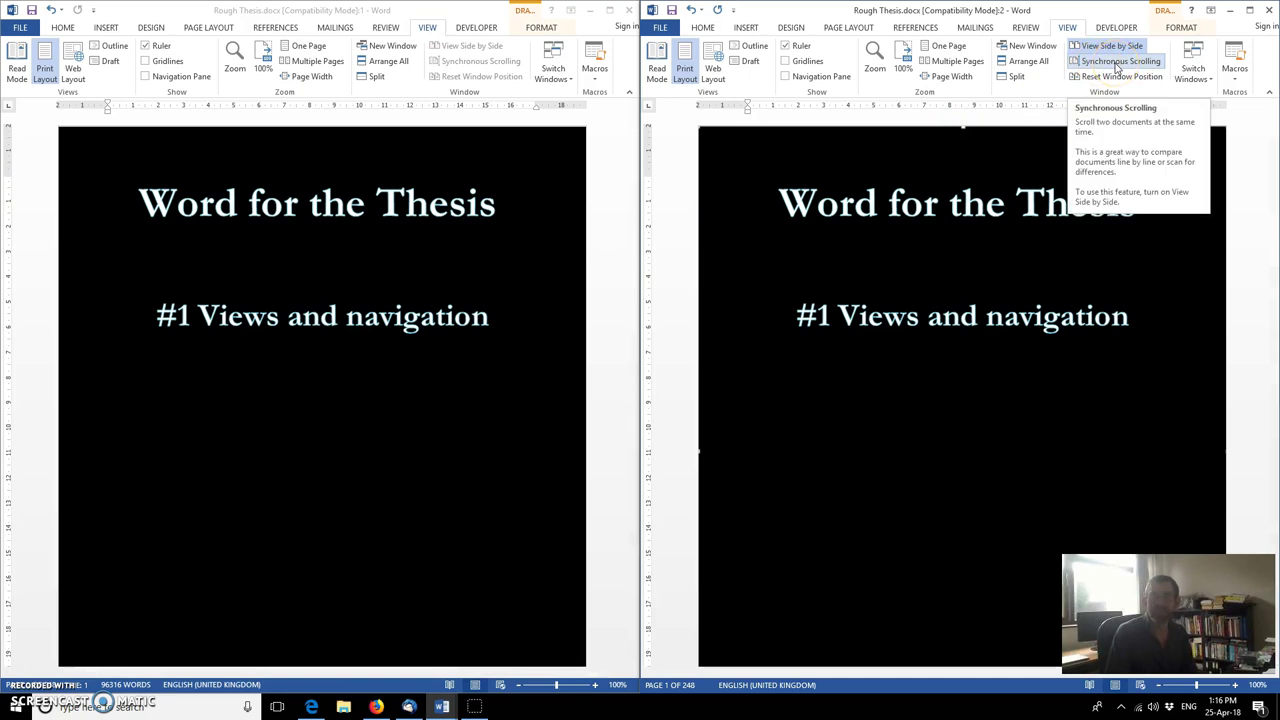
# Step: Turn off Synchronous Scrolling and scroll each window separately to the Table of Contents and Foreword's end
pyautogui.click(1117, 67)
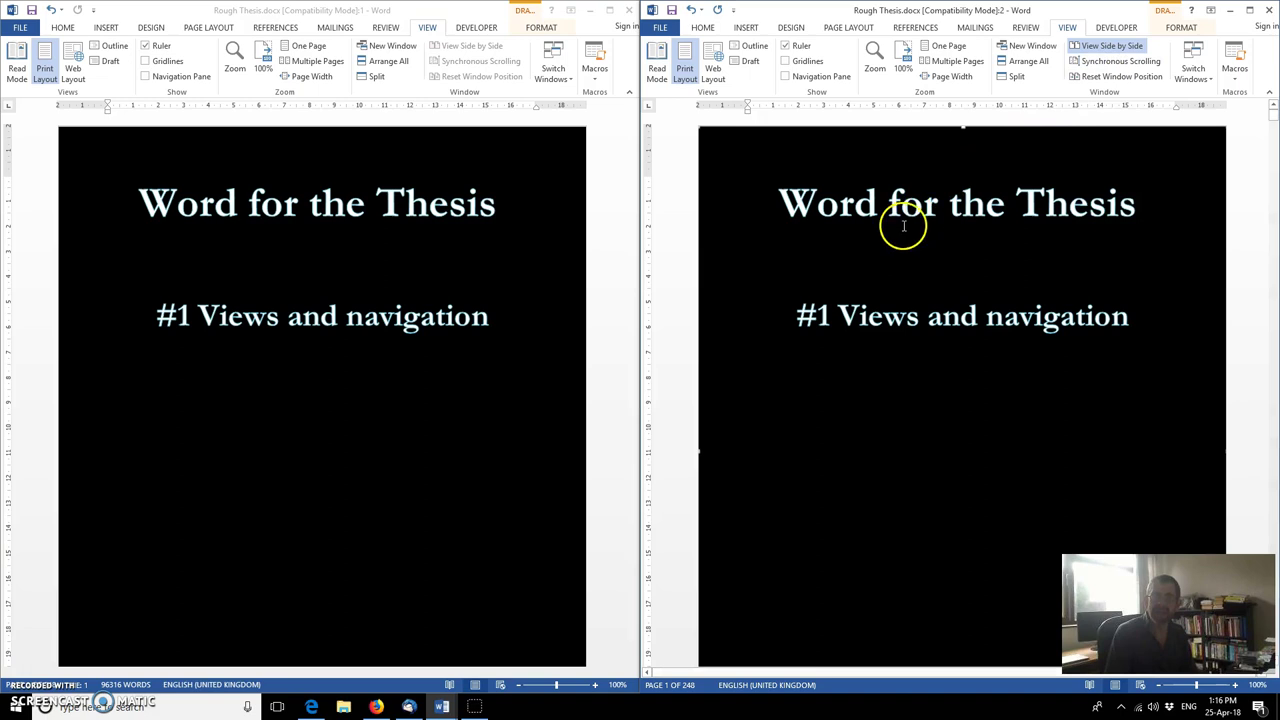
pyautogui.scroll(-15, 903, 226)
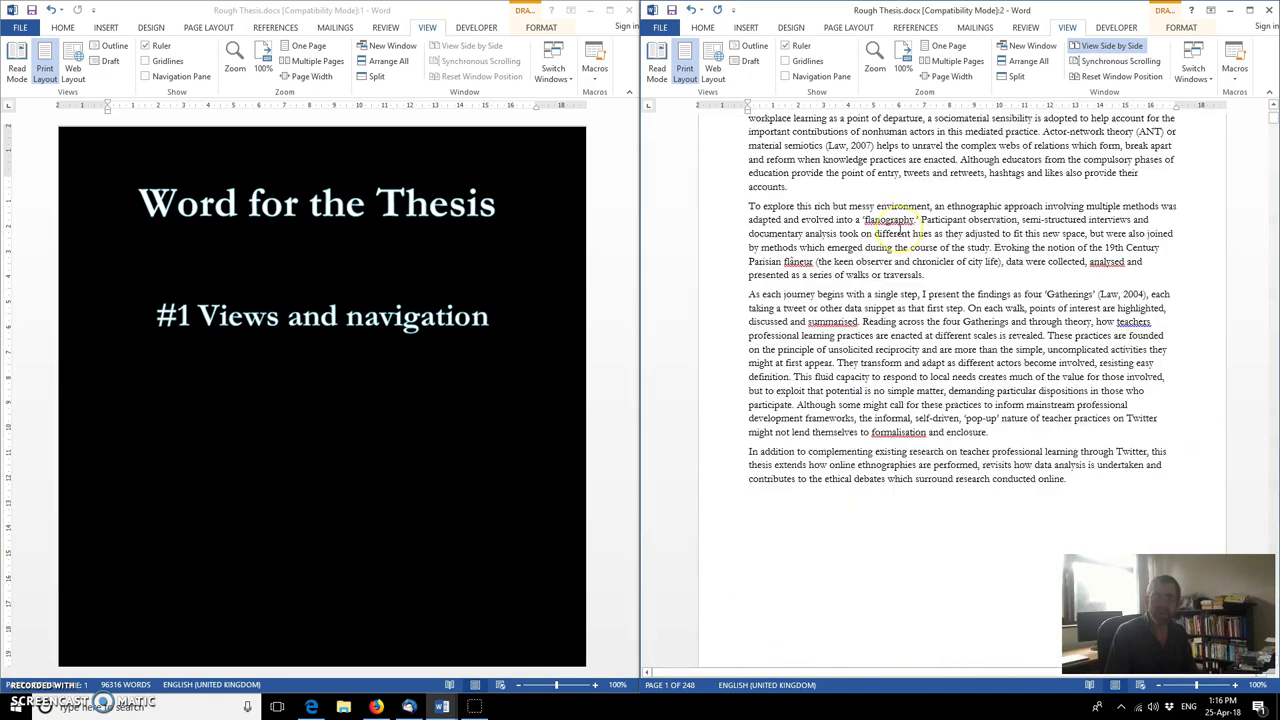
pyautogui.scroll(-6, 893, 225)
pyautogui.scroll(-5, 426, 302)
pyautogui.scroll(-4, 425, 302)
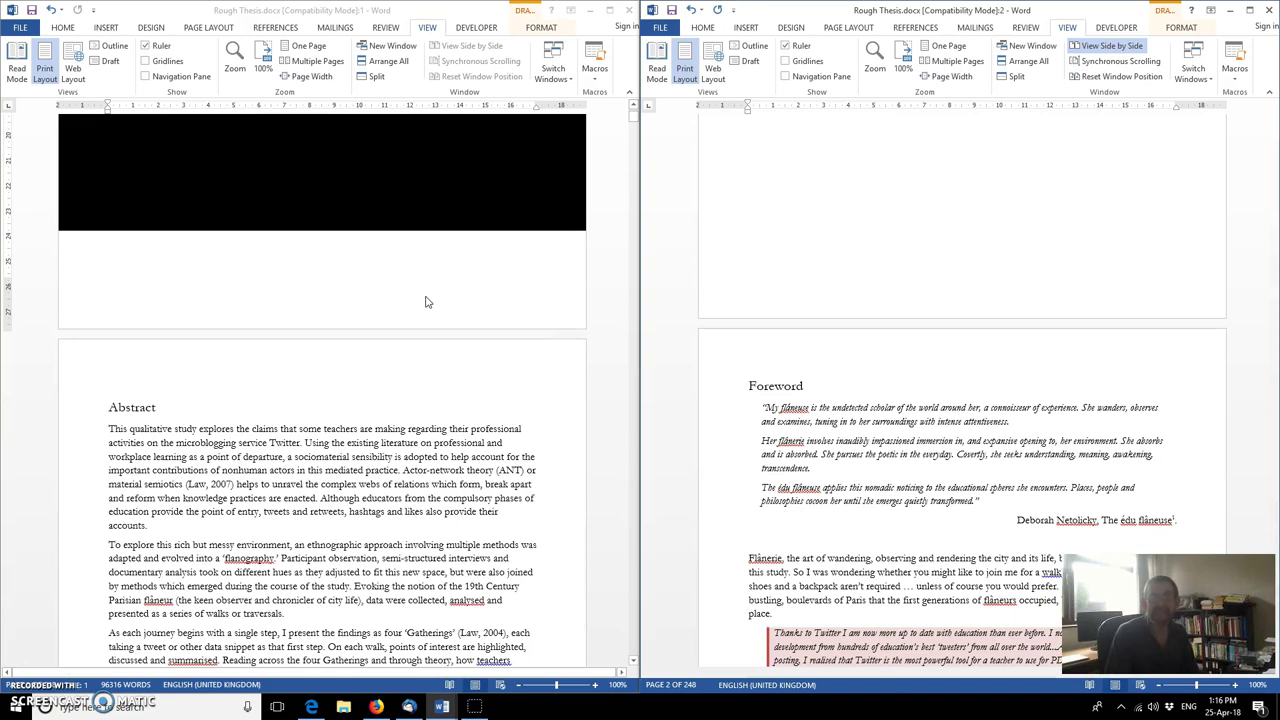
pyautogui.scroll(-3, 425, 302)
pyautogui.scroll(-20, 425, 302)
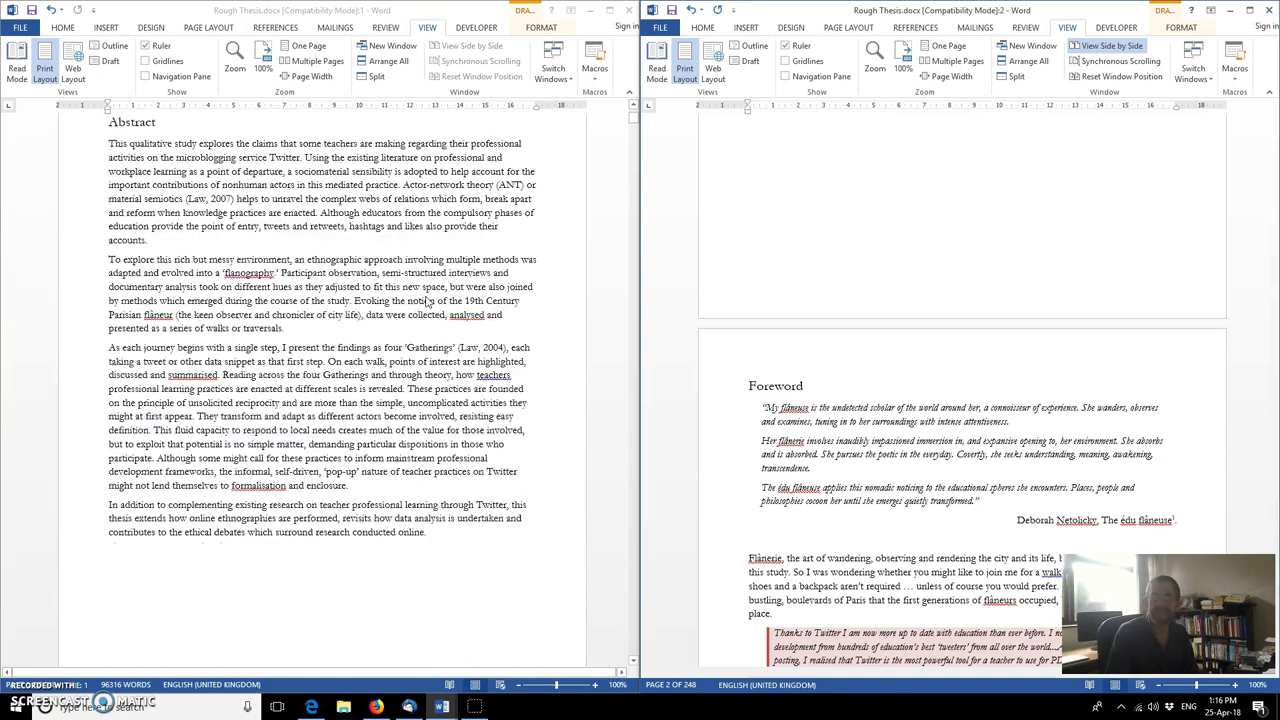
pyautogui.scroll(-20, 425, 302)
pyautogui.scroll(4, 380, 290)
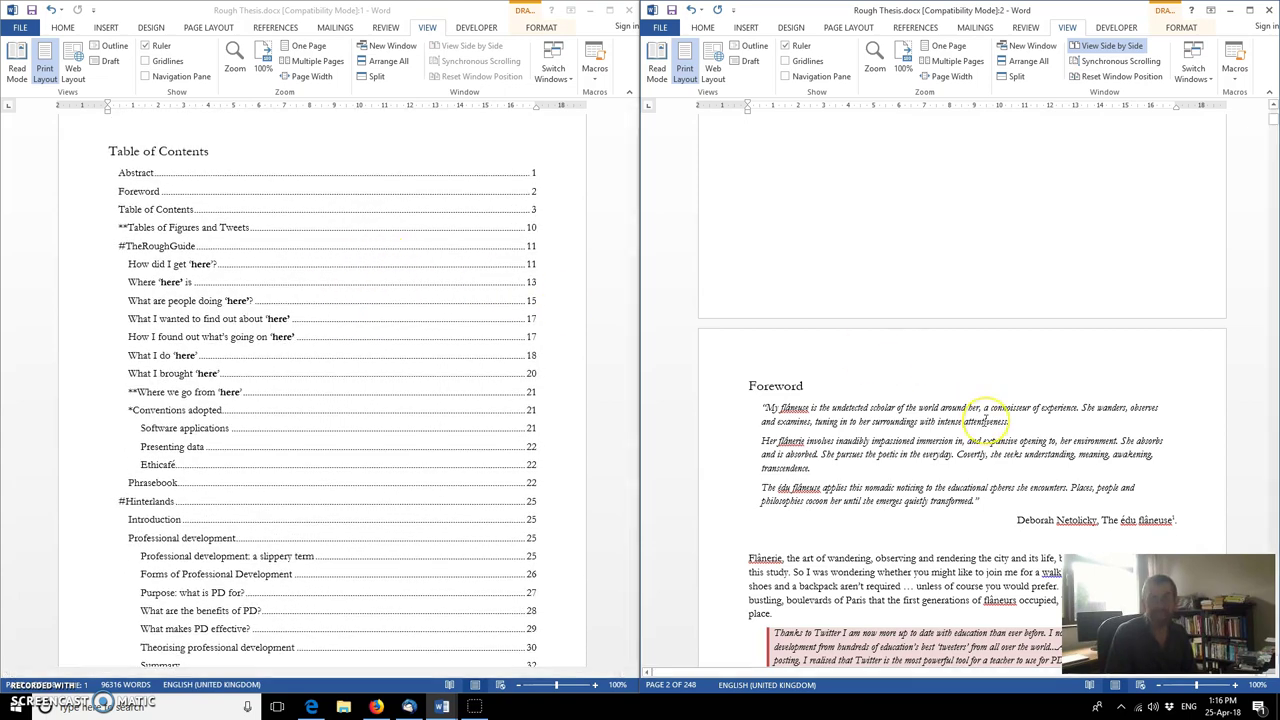
pyautogui.scroll(-10, 985, 421)
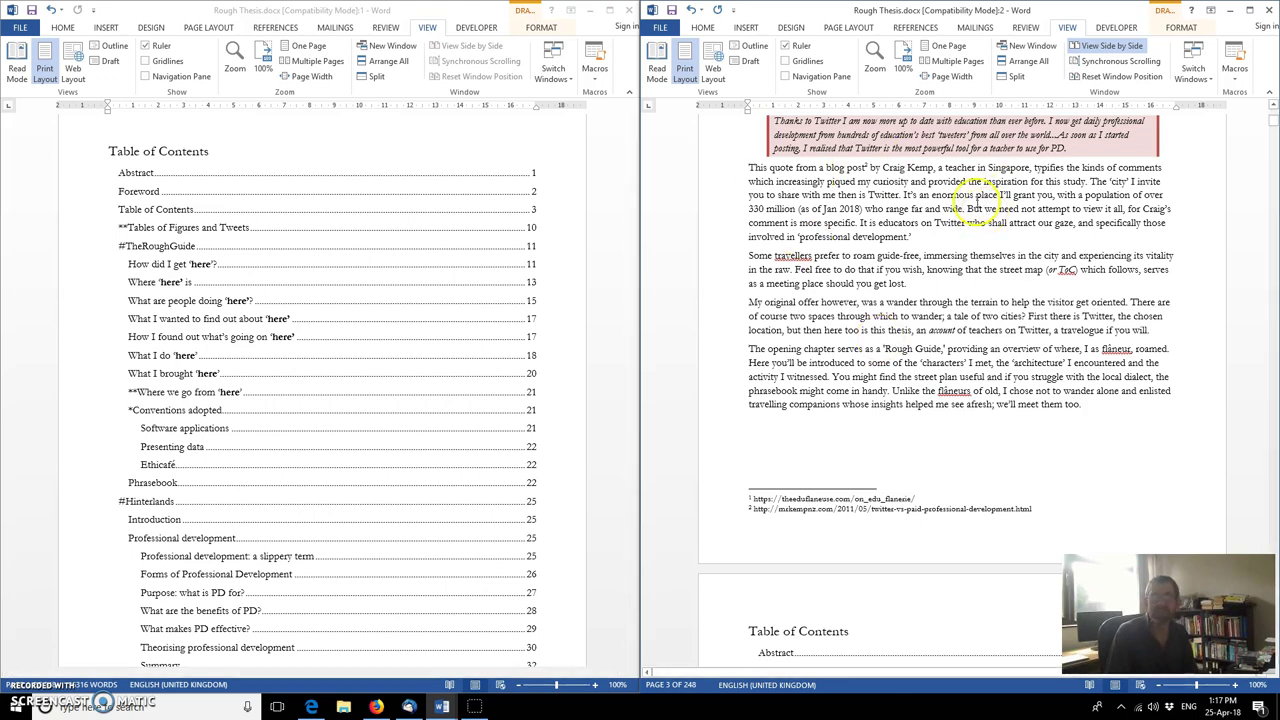
# Step: Close the right-hand thesis window, maximize the other, and click into the Table of Contents
pyautogui.click(1267, 10)
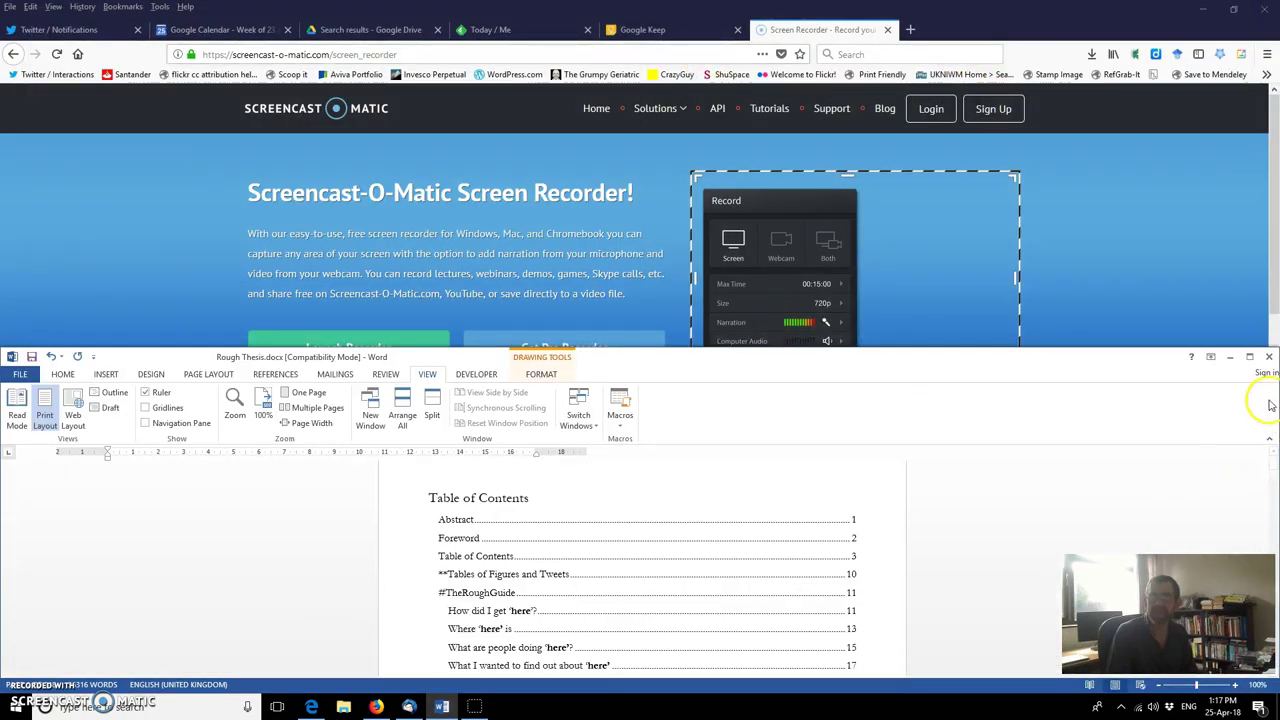
pyautogui.click(1250, 357)
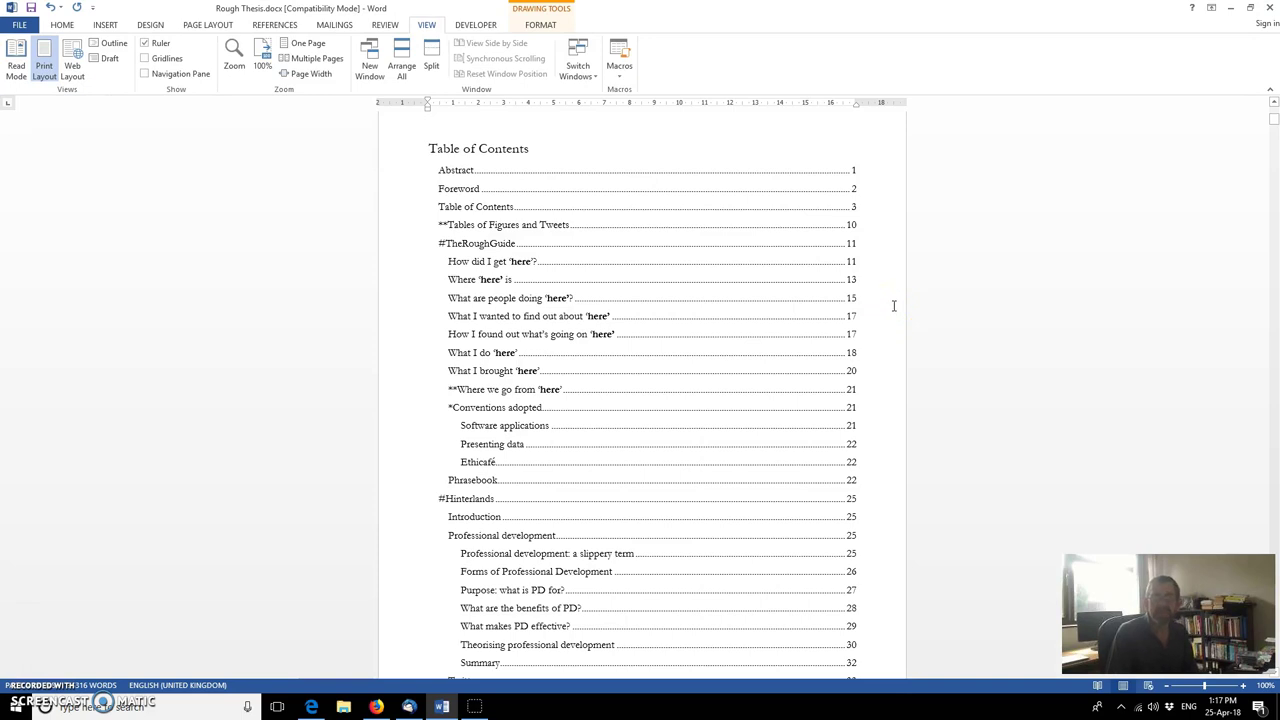
pyautogui.scroll(3, 894, 305)
pyautogui.scroll(-2, 894, 305)
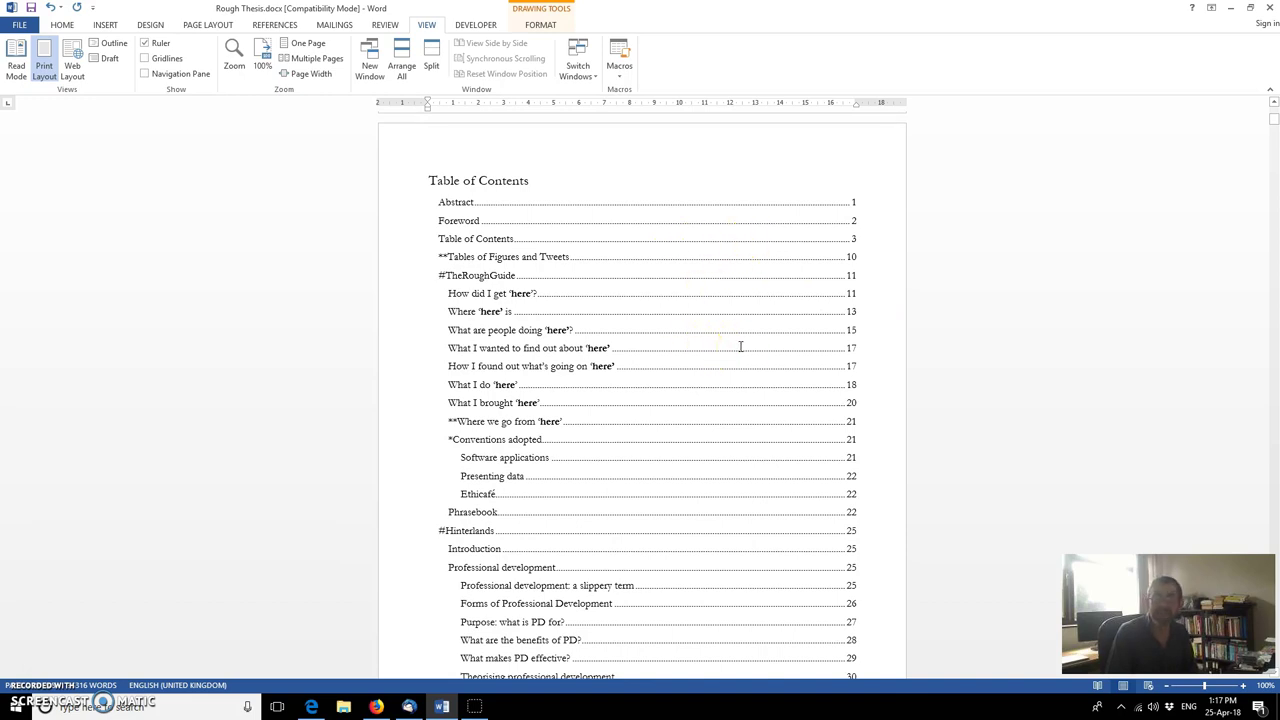
pyautogui.click(740, 347)
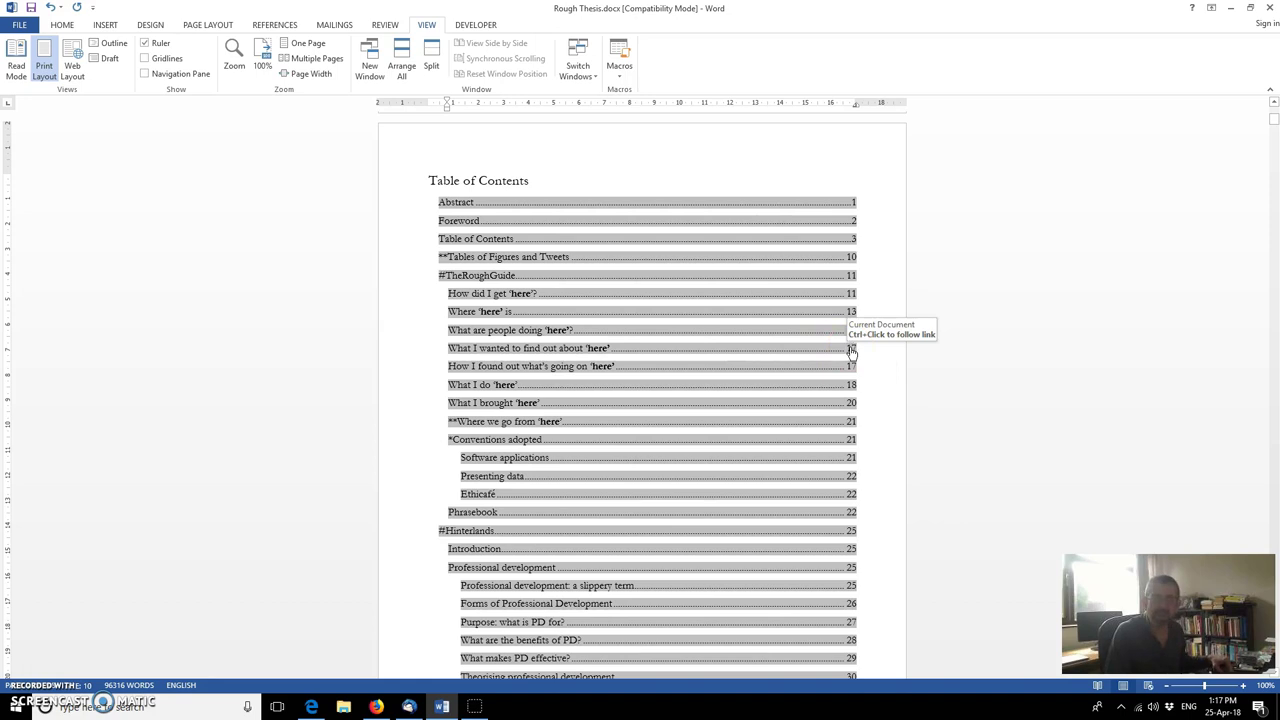
pyautogui.keyDown('ctrl'); pyautogui.click(851, 351); pyautogui.keyUp('ctrl')
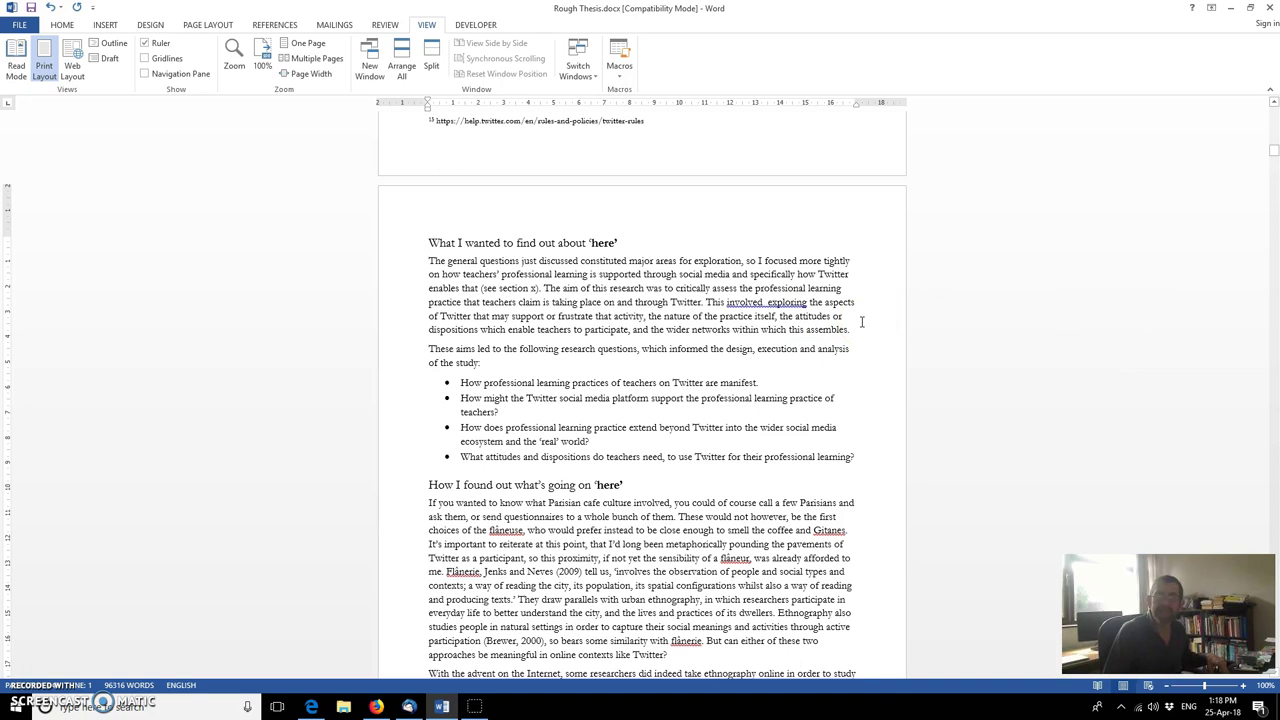
pyautogui.hotkey('alt', 'Left')
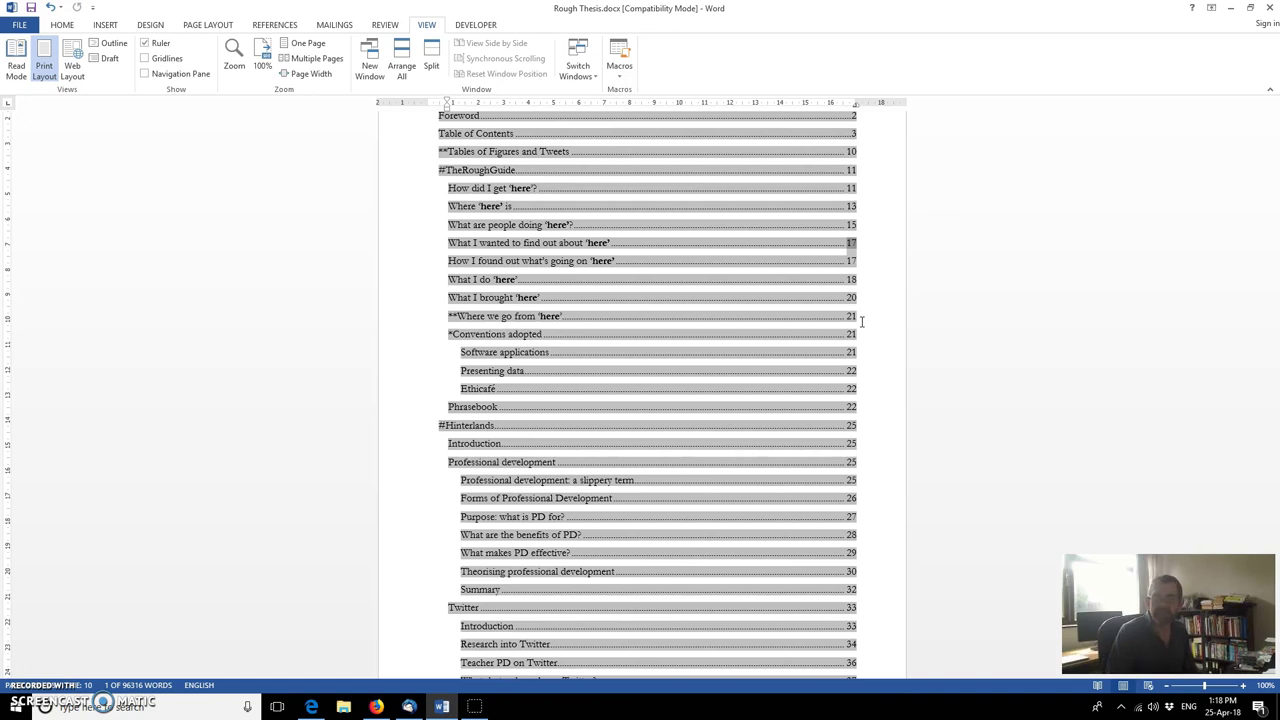
pyautogui.scroll(3, 861, 321)
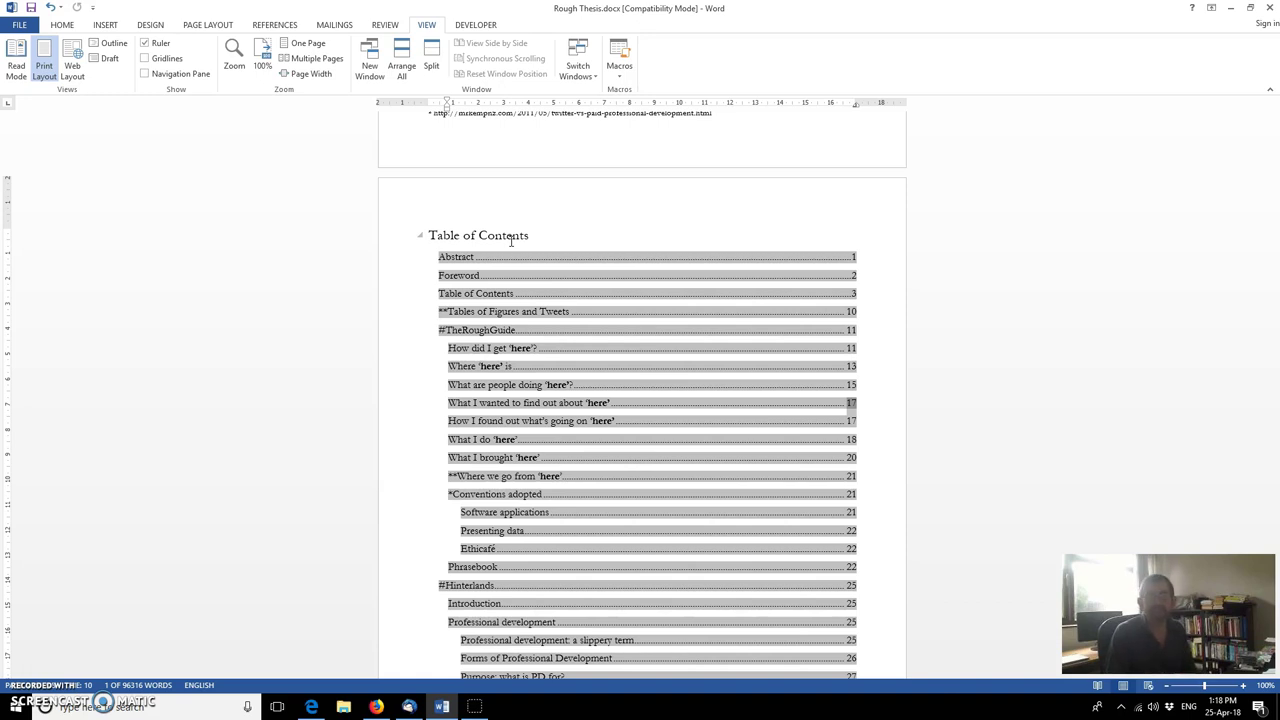
pyautogui.click(509, 240)
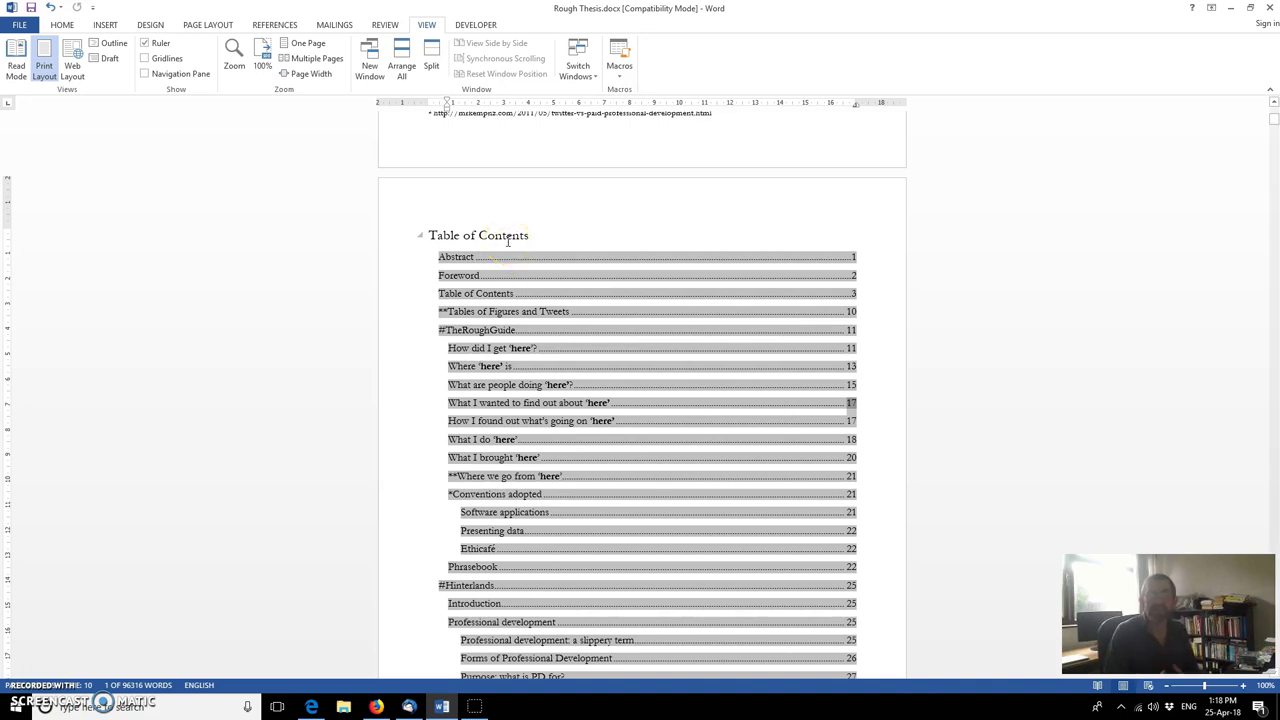
pyautogui.click(515, 287)
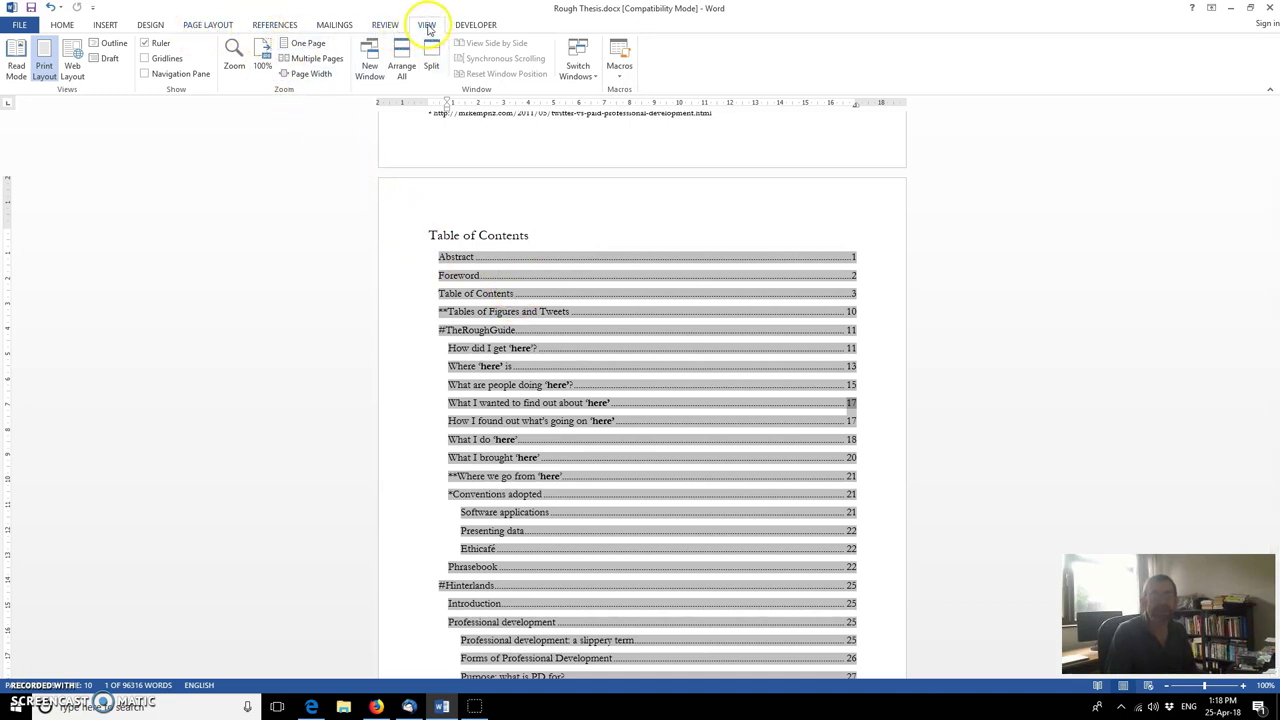
# Step: Show the Navigation Pane and jump through headings to 'Learning in the workplace?'
pyautogui.click(147, 77)
pyautogui.scroll(-2, 62, 455)
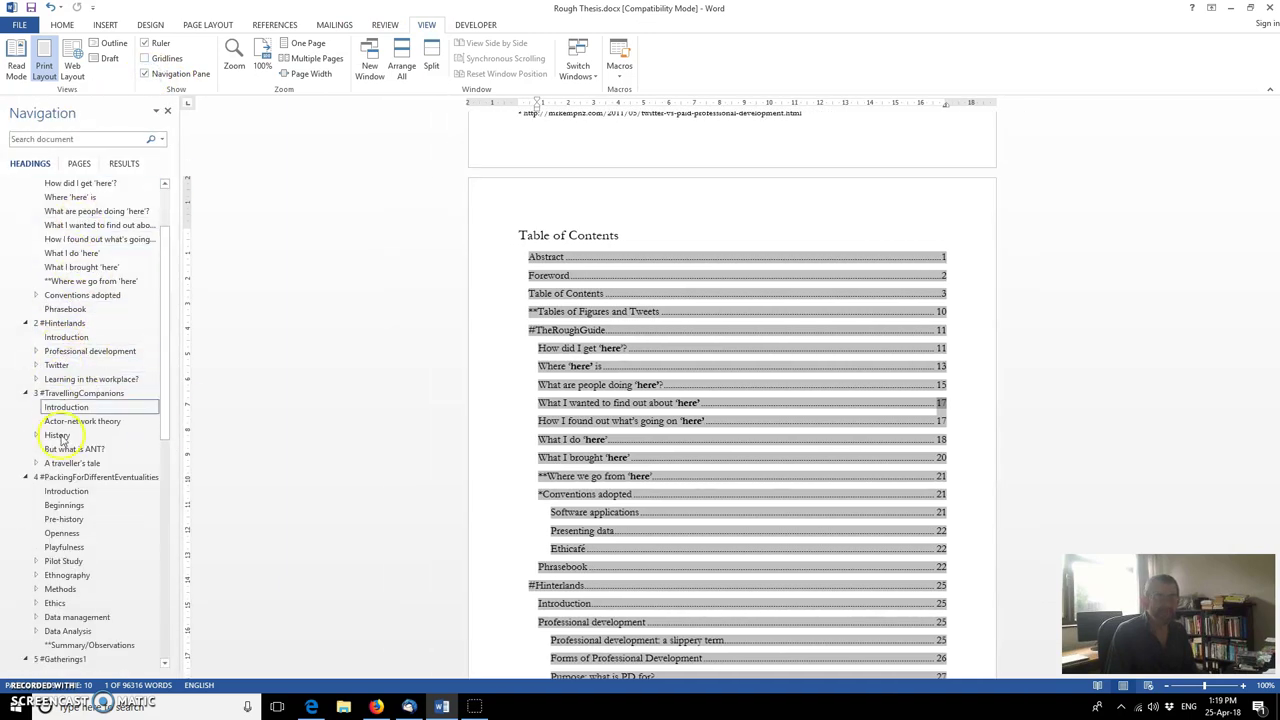
pyautogui.scroll(2, 92, 345)
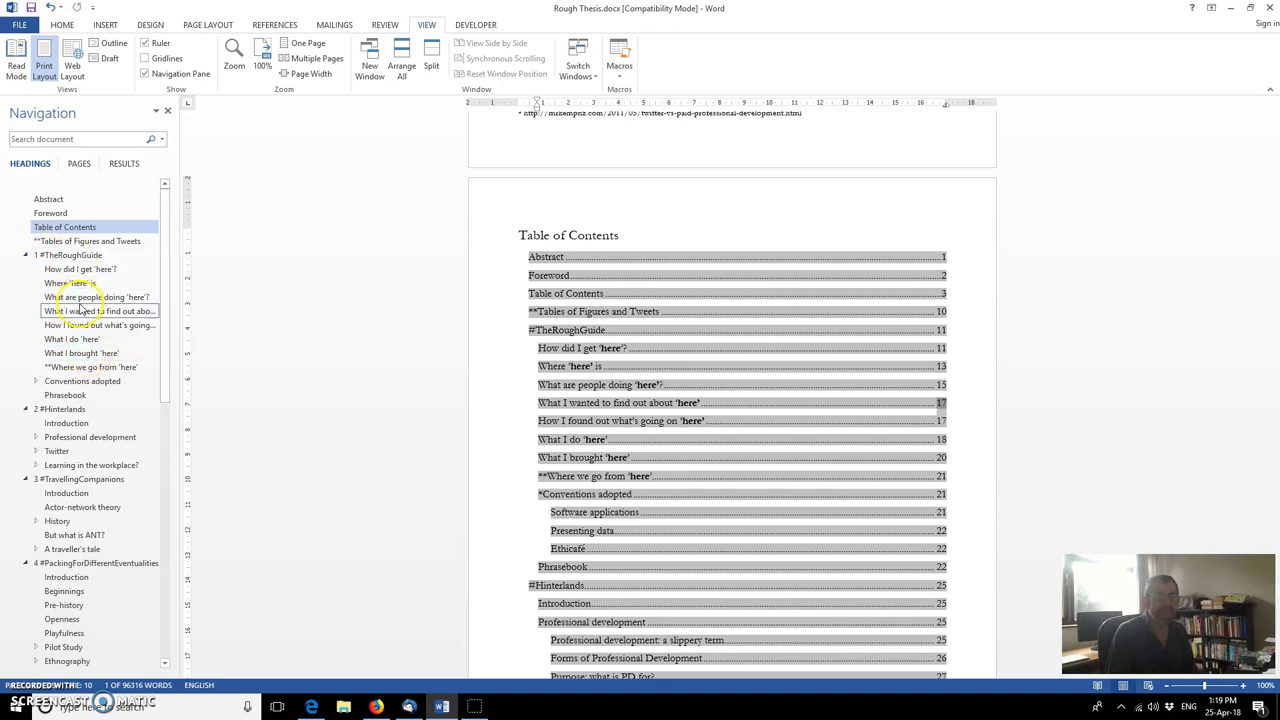
pyautogui.click(80, 311)
pyautogui.click(91, 367)
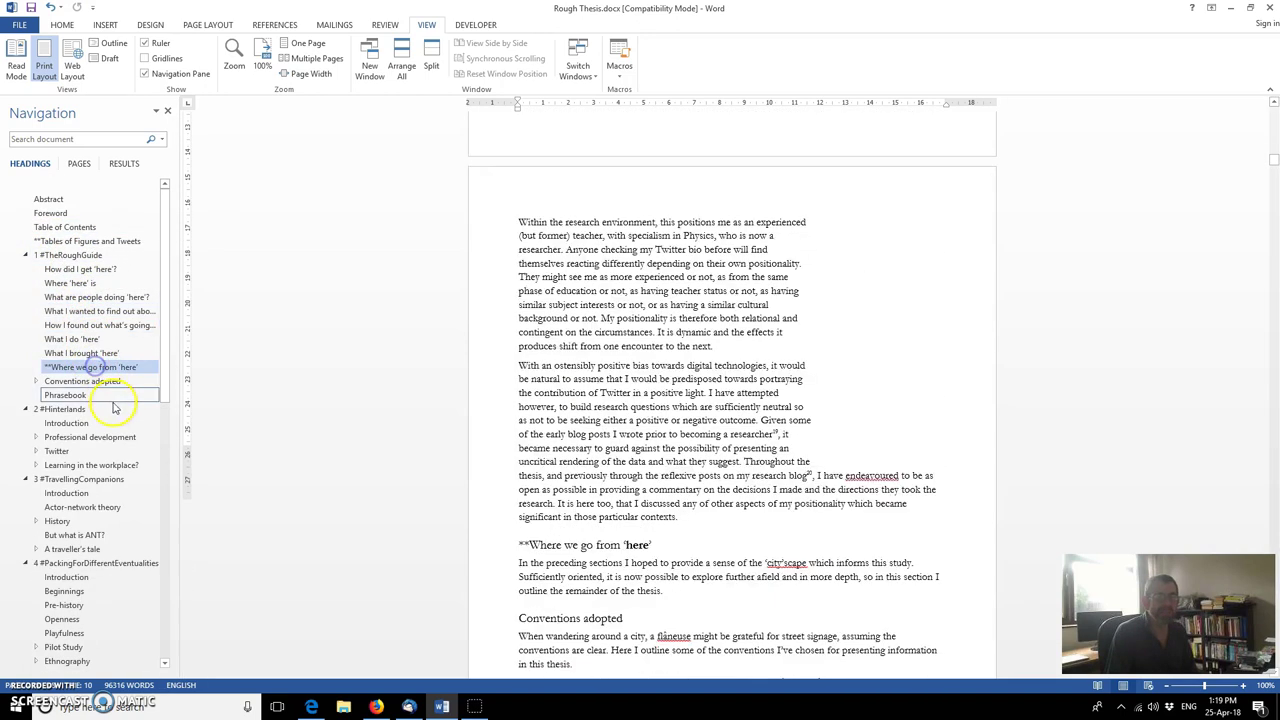
pyautogui.click(92, 464)
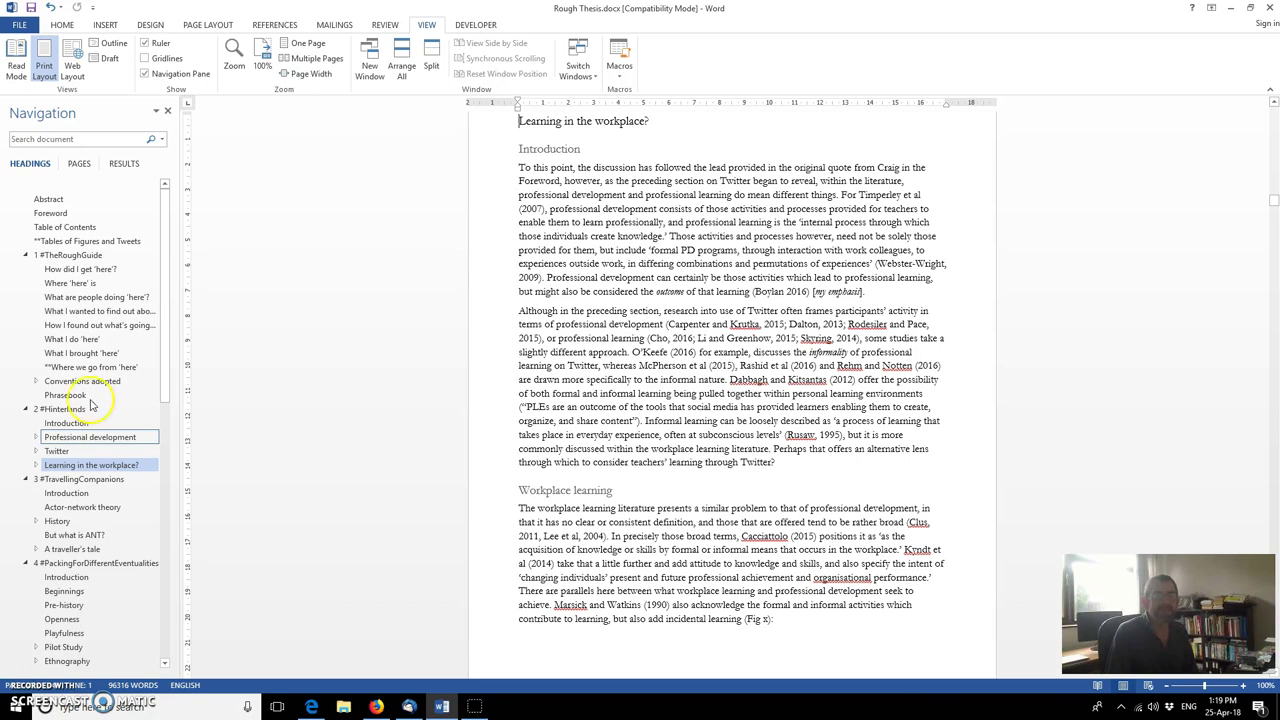
# Step: Collapse and re-expand #TheRoughGuide headings, then expand Conventions adopted
pyautogui.click(24, 256)
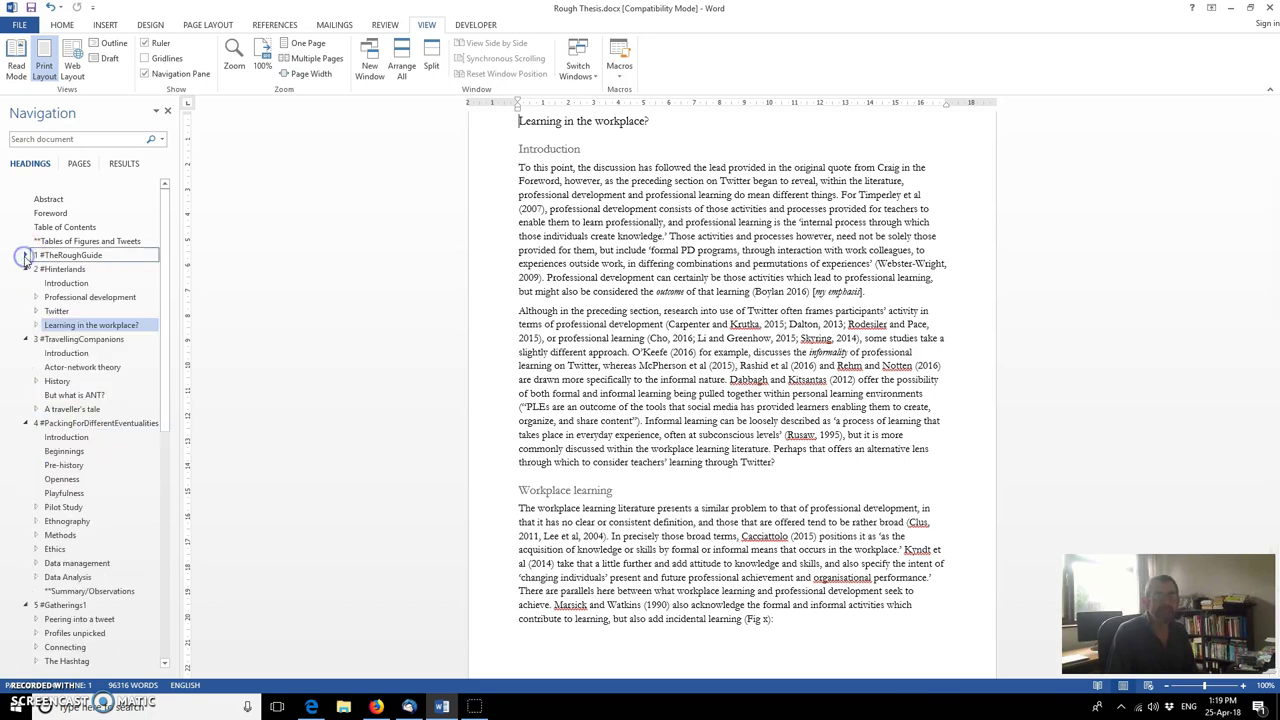
pyautogui.click(24, 256)
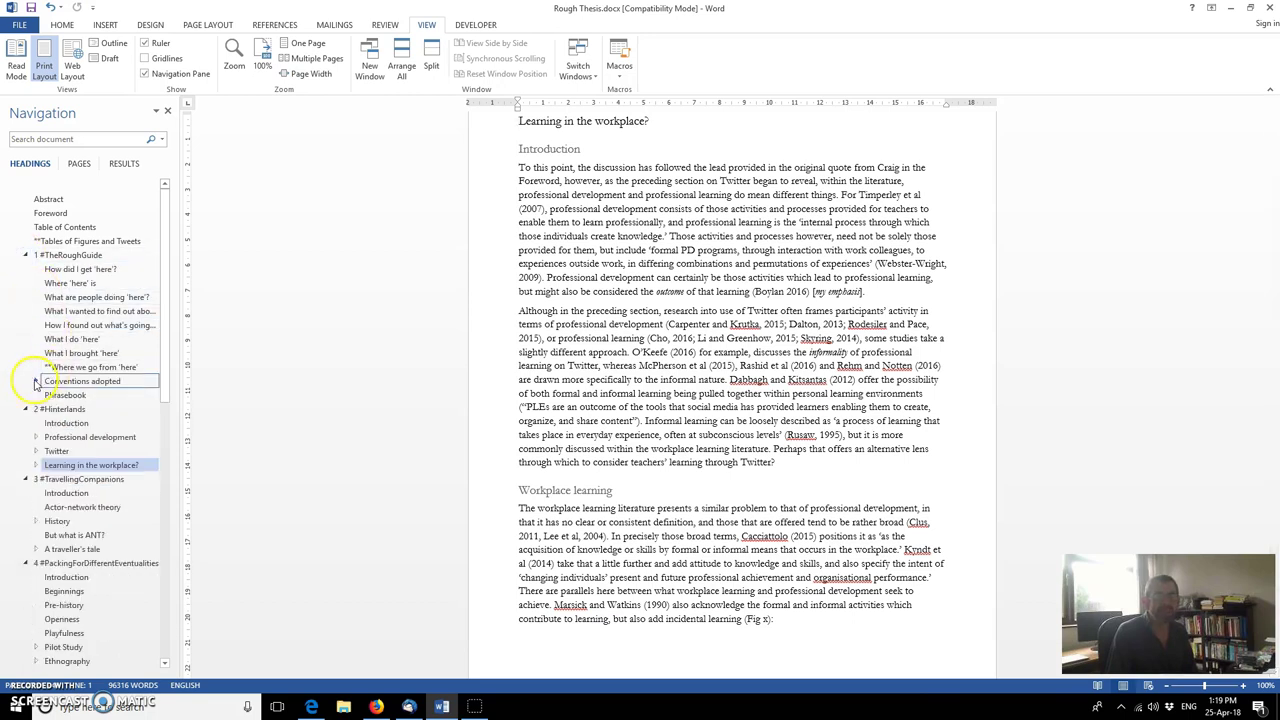
pyautogui.click(37, 380)
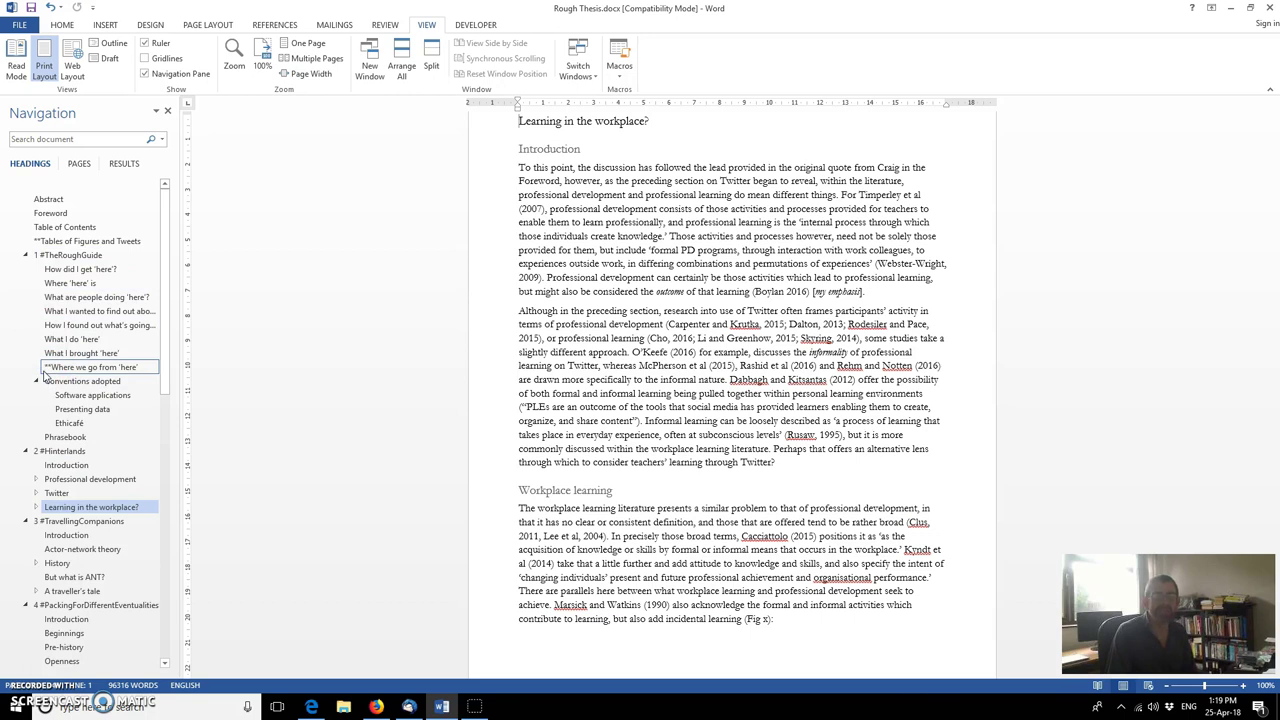